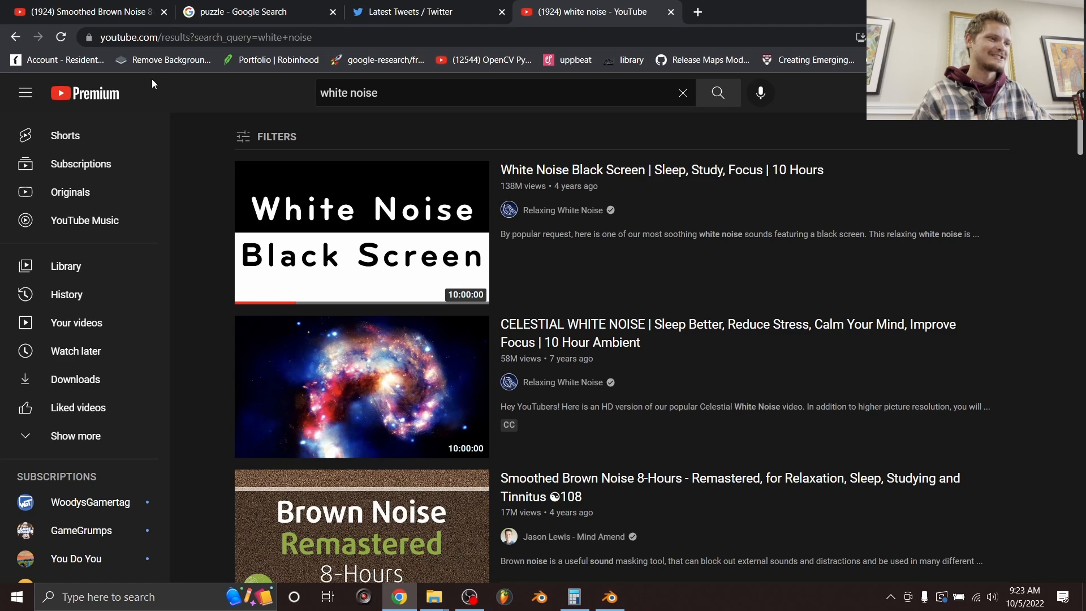
Search YouTube for "red noise"
triple_click(395, 85)
text(r)
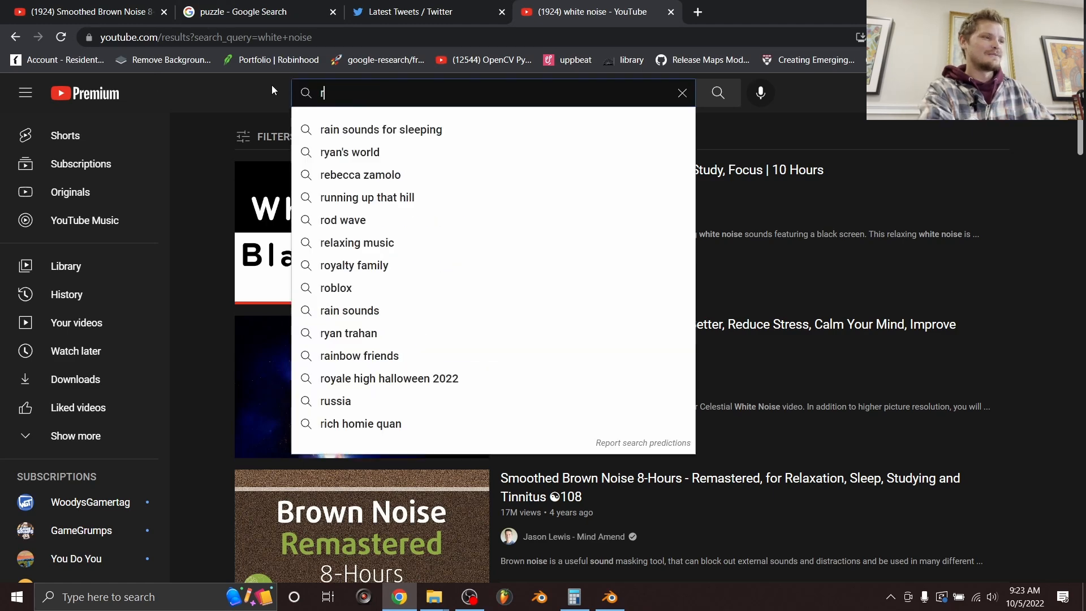
text(ed noise)
key(Return)
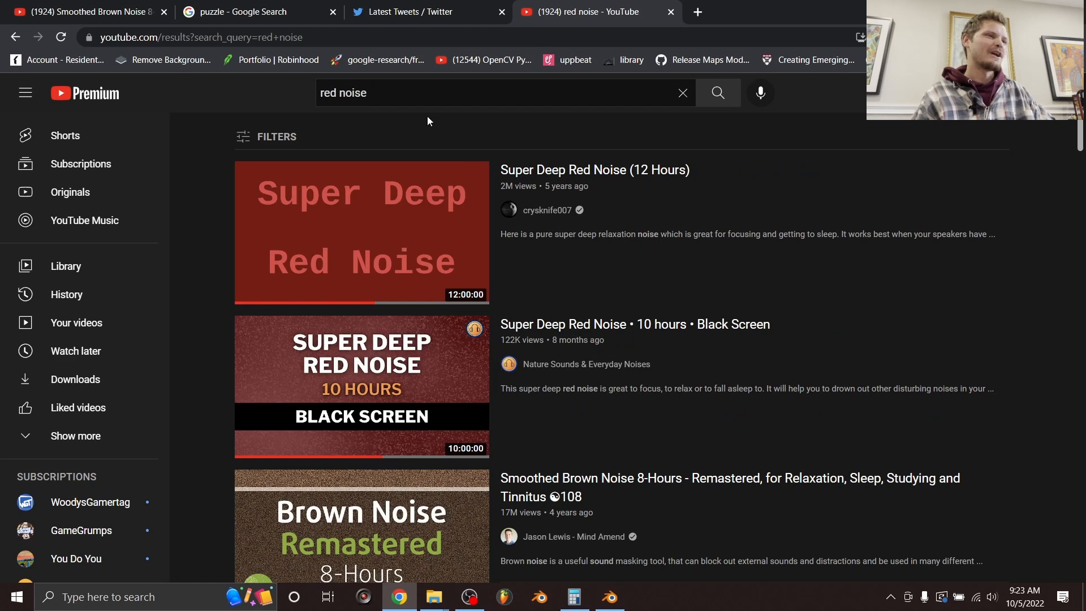
Search YouTube for "turquoise noise"
click(414, 92)
drag(414, 92, 236, 91)
text(turq)
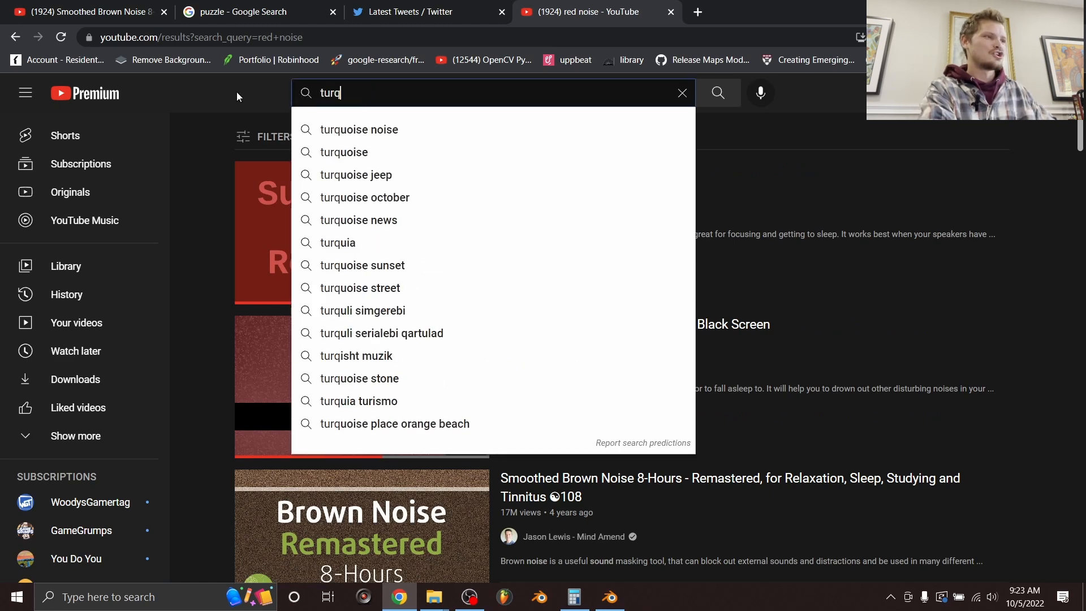
text(uoise noise nois)
key(Return)
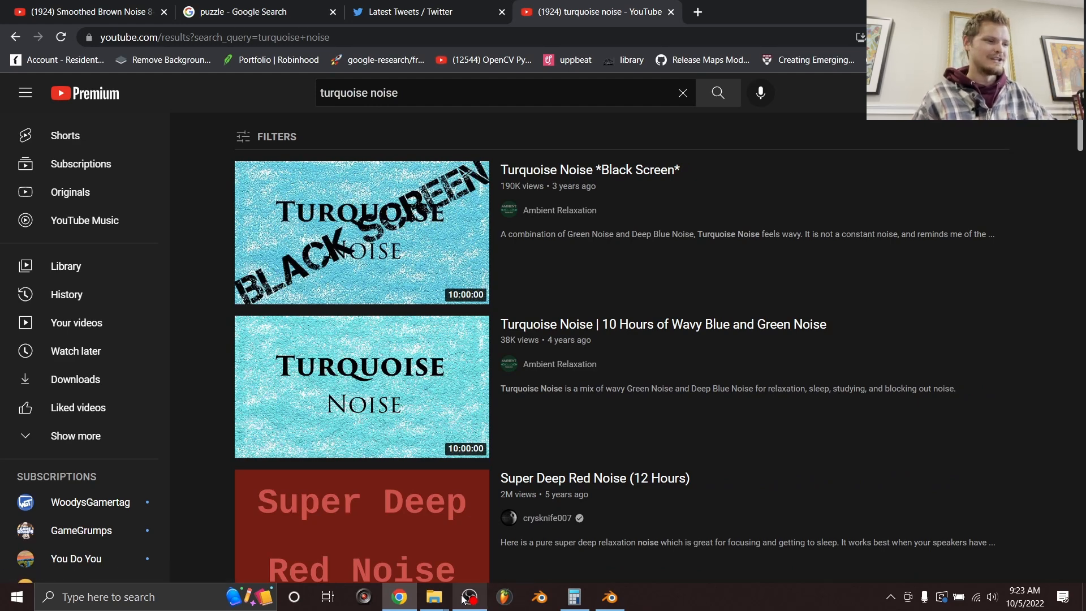
Switch to Blender and replace the default cube with a new mesh plane
mouse_move(410, 601)
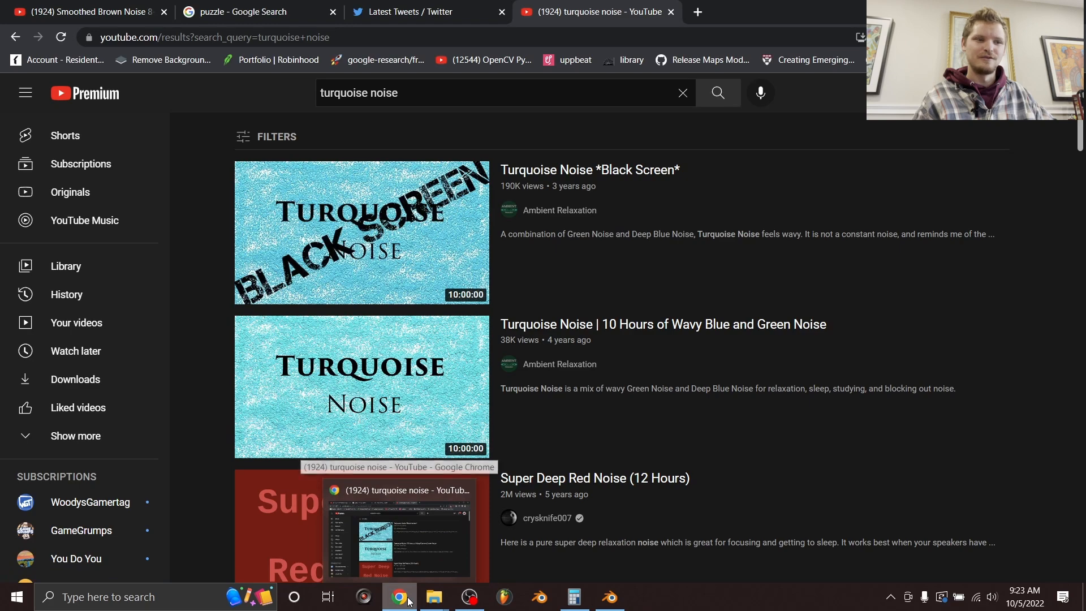
click(409, 601)
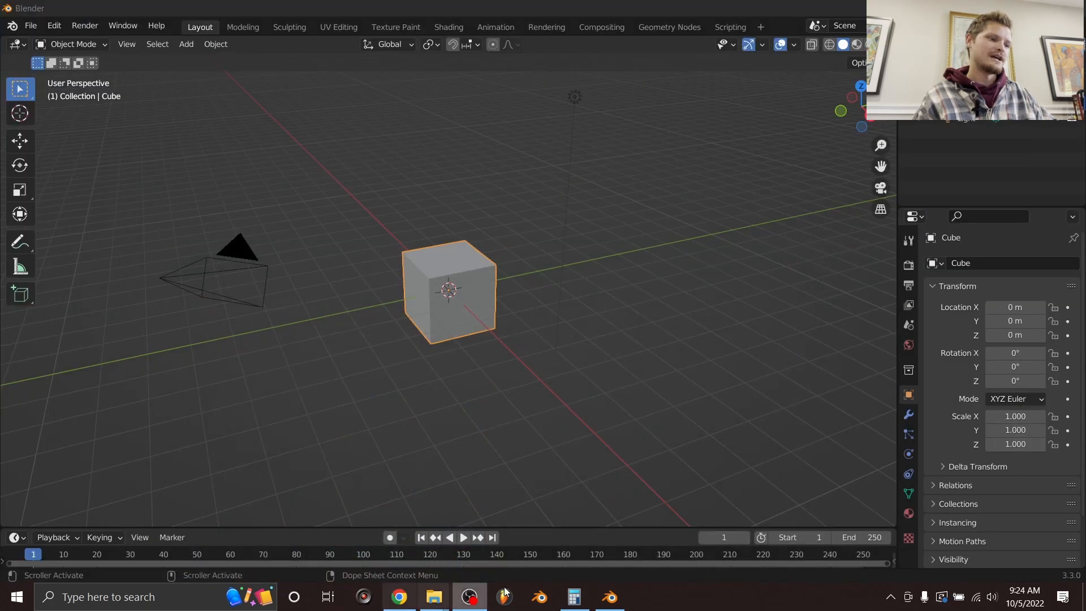
key(q)
click(364, 238)
key(x)
click(451, 249)
key(shift+a)
mouse_move(450, 246)
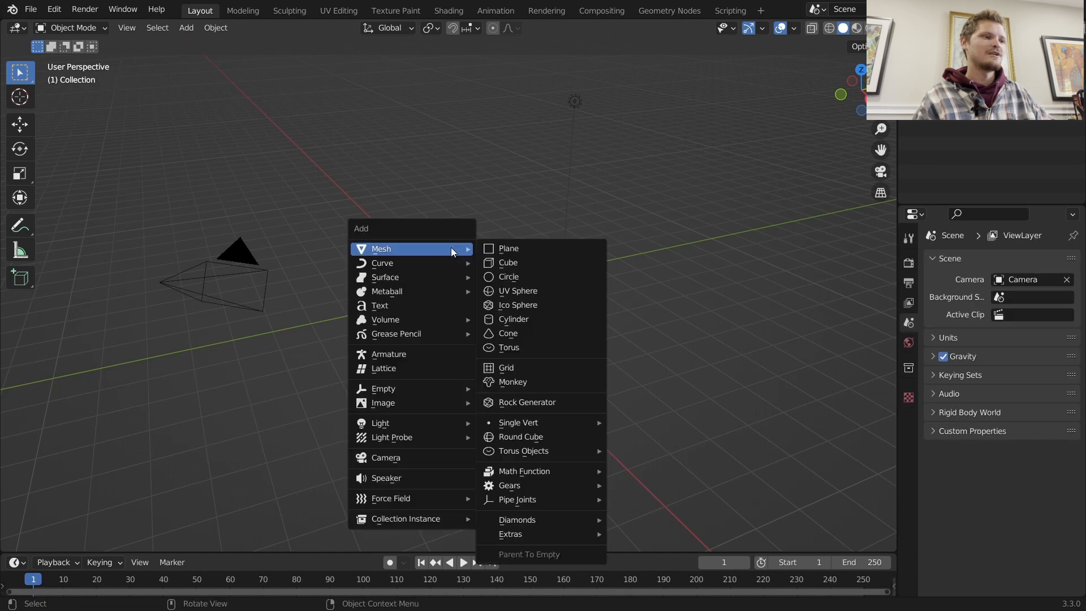
click(523, 244)
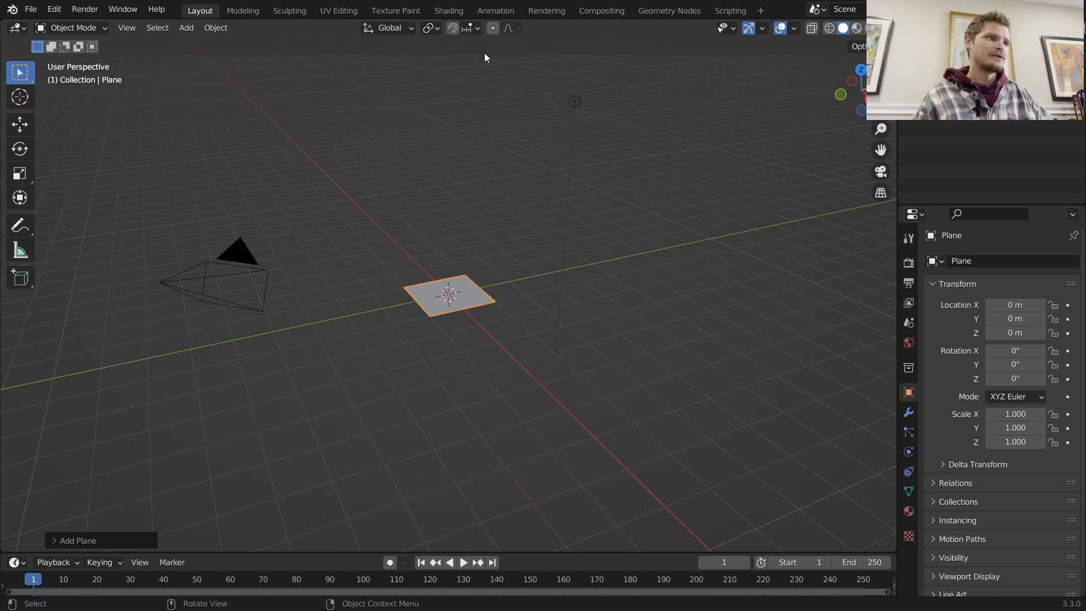
Open the Shading workspace in top view and create a new material for the plane
click(441, 11)
click(861, 69)
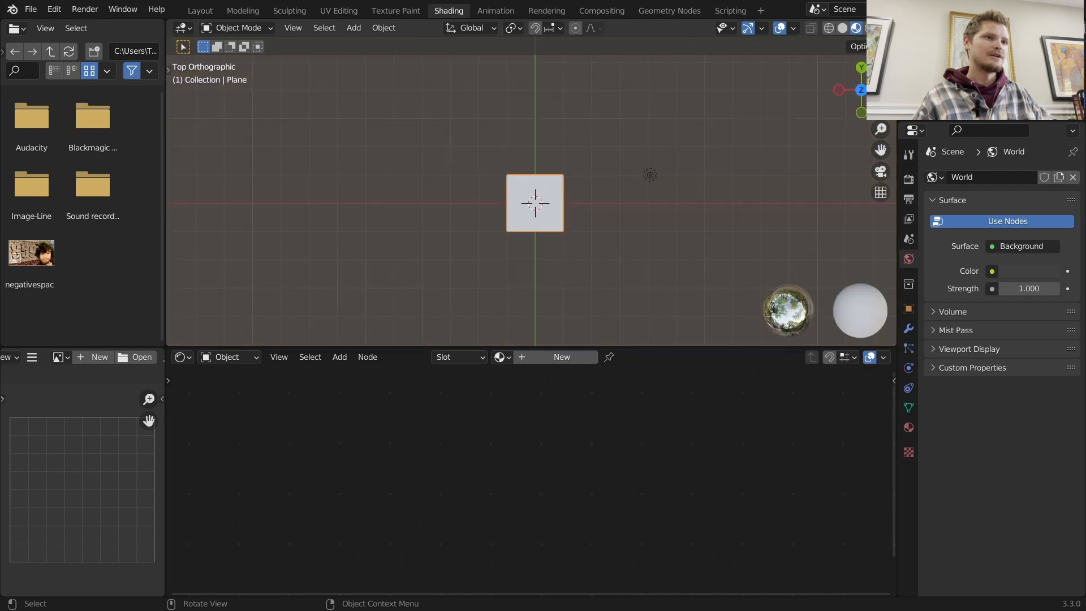
scroll(618, 235, up, 6)
click(551, 357)
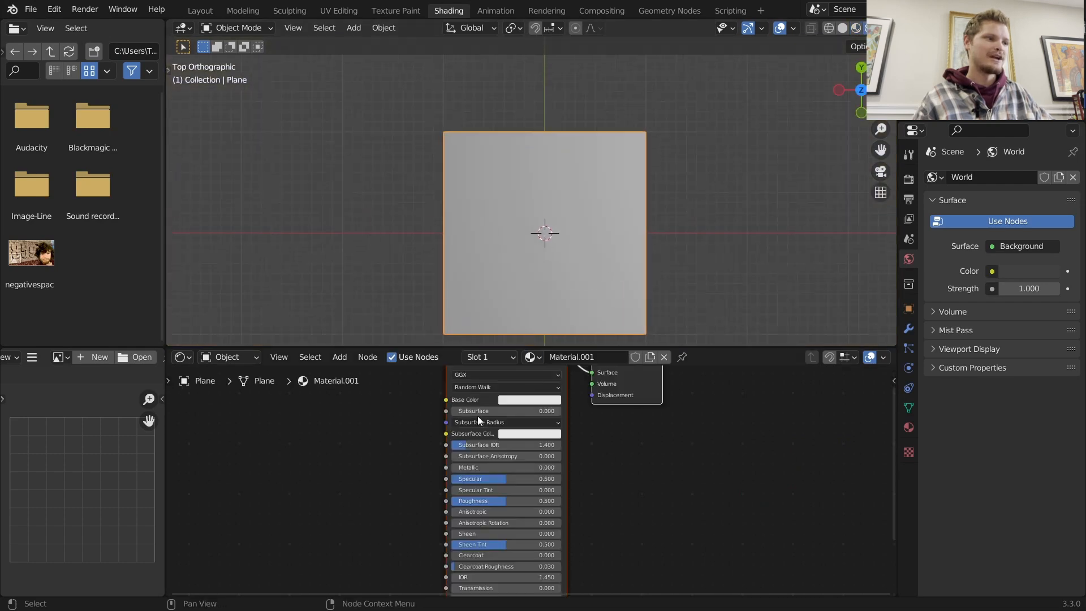
Replace the default shader node with a White Noise Texture and link its Value output to the Material Output's Surface
key(x)
key(shift+a)
click(527, 401)
text(whi)
key(Return)
click(486, 422)
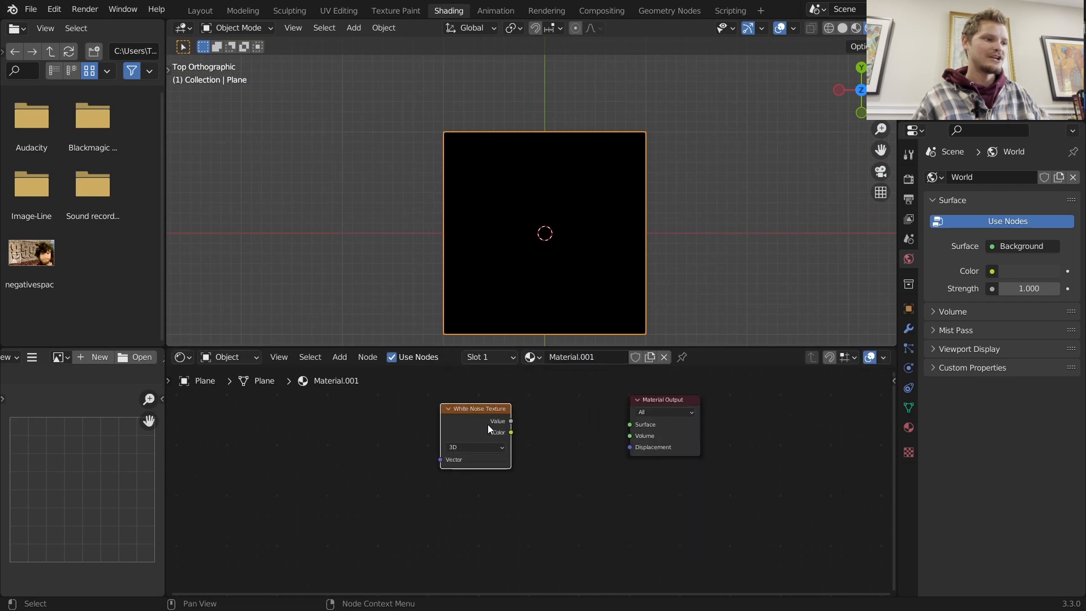
ctrl+shift+click(481, 417)
Add a Voronoi Texture before the White Noise Texture and link its Color output to the White Noise Vector input
scroll(593, 214, up, 4)
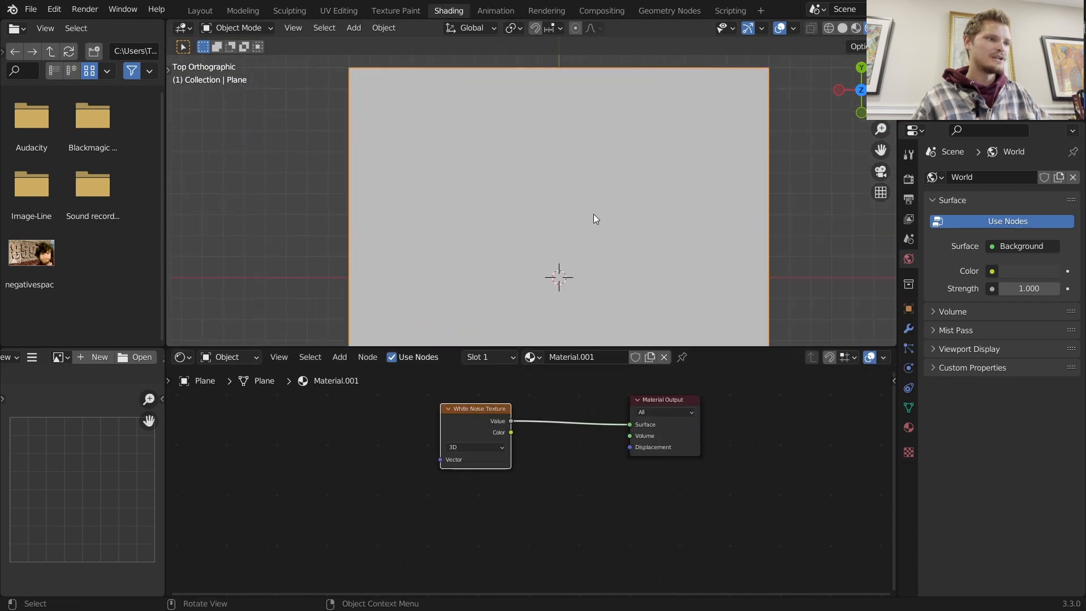
scroll(589, 236, up, 3)
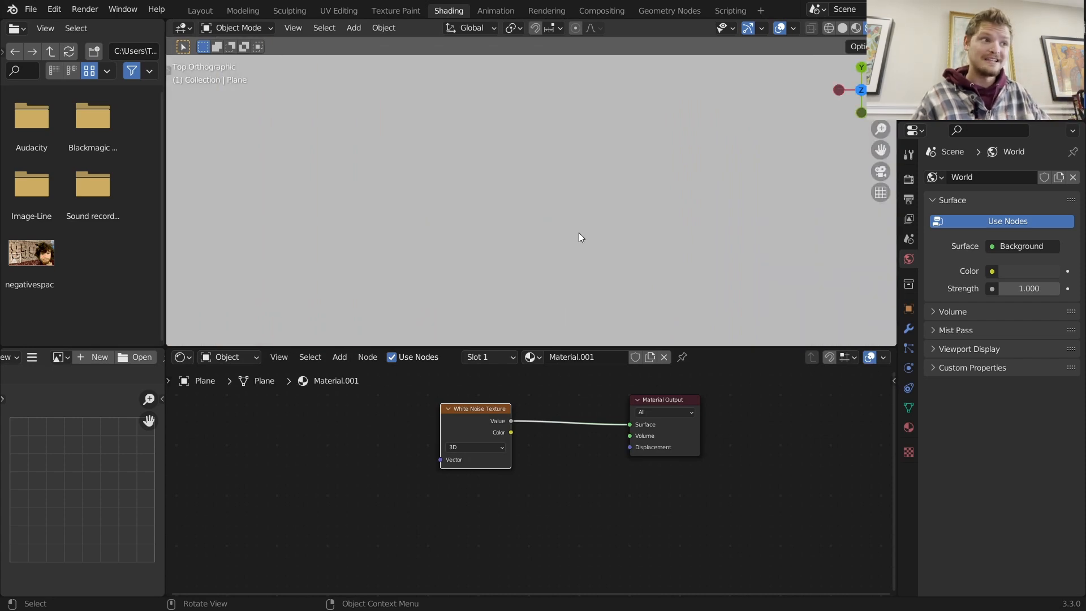
scroll(578, 233, down, 5)
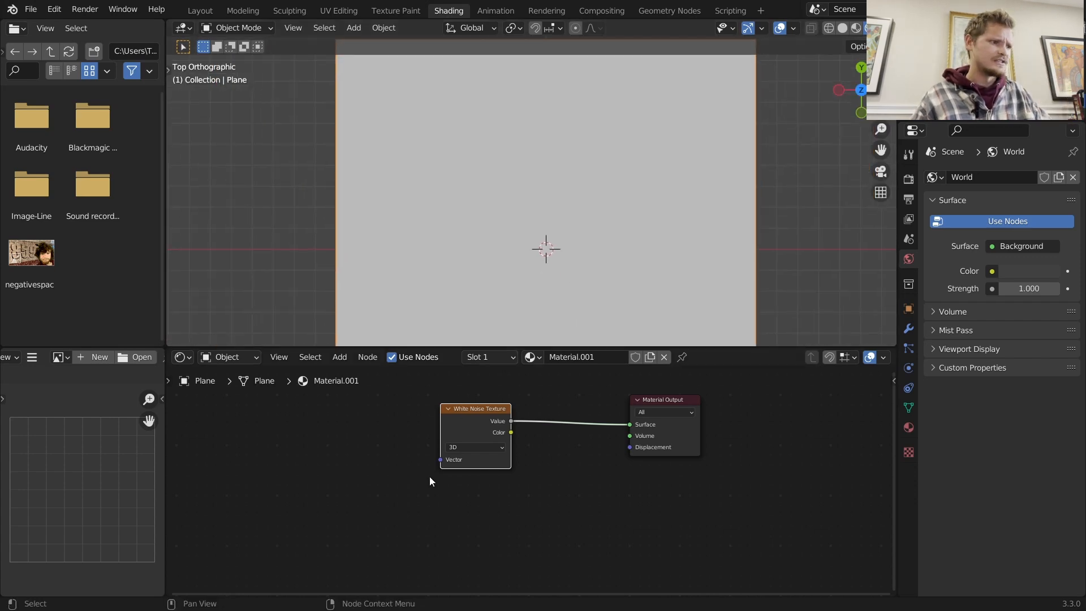
drag(440, 459, 394, 449)
text(voron)
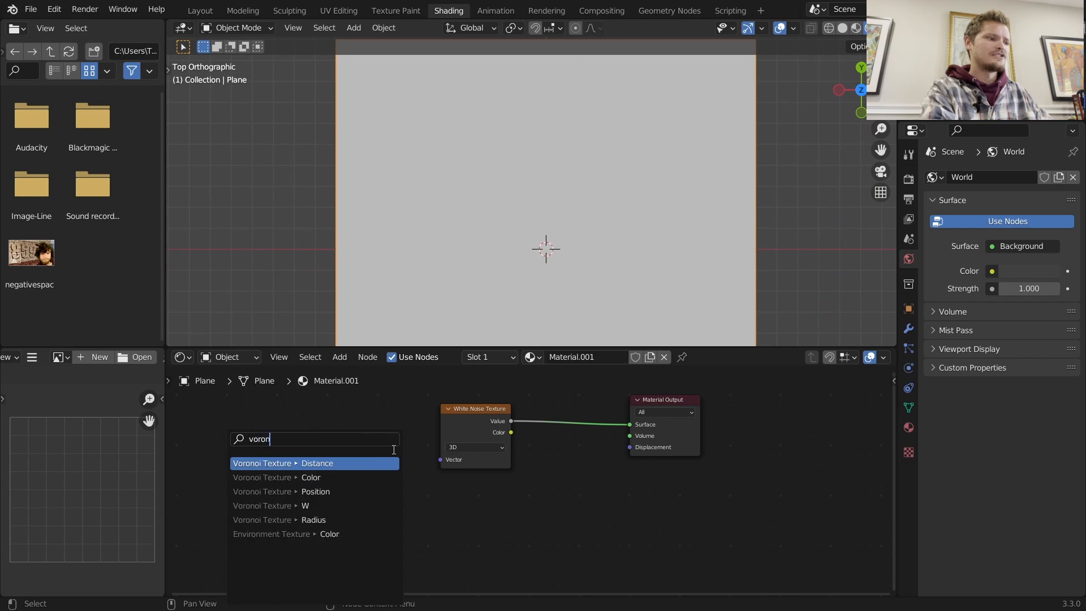
key(Return)
click(393, 450)
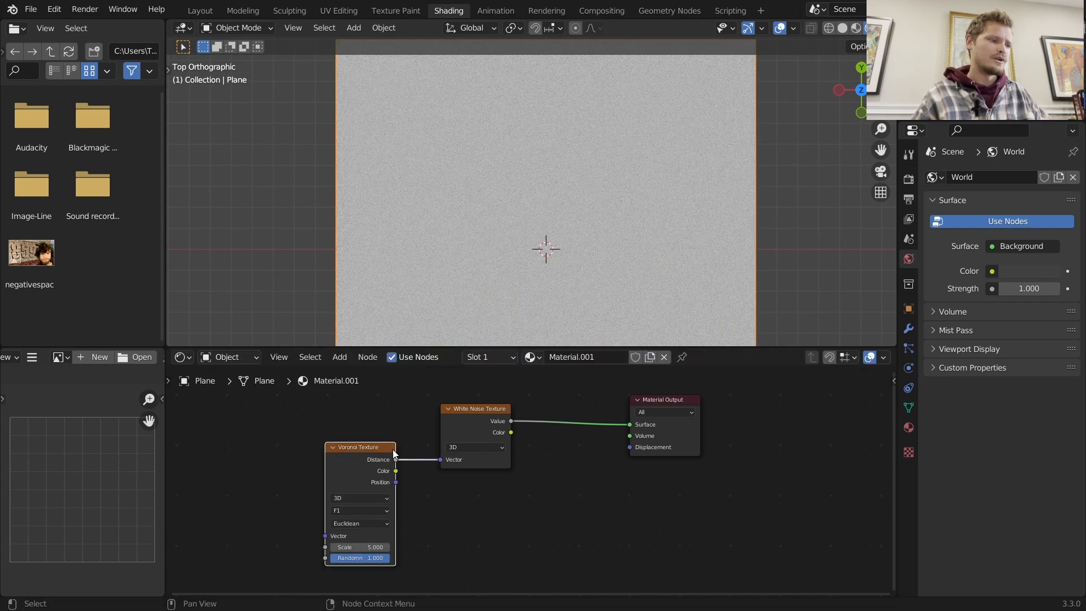
drag(394, 471, 443, 462)
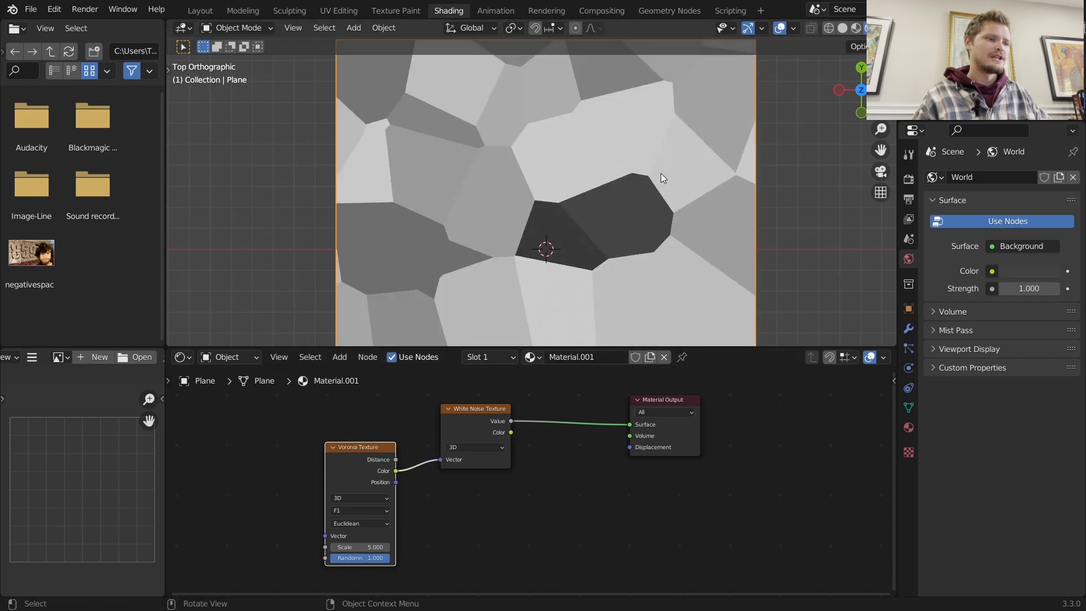
Preview the Voronoi Texture alone, return to the White Noise output, and raise the Voronoi scale to 415.5
scroll(587, 234, down, 2)
ctrl+shift+click(371, 457)
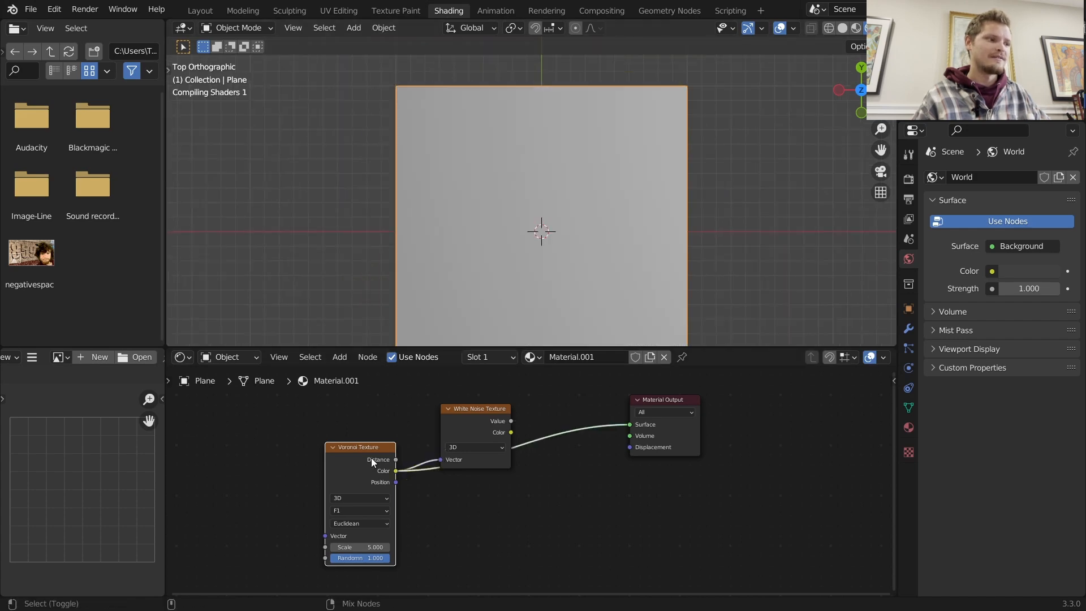
ctrl+shift+click(371, 457)
ctrl+shift+click(480, 417)
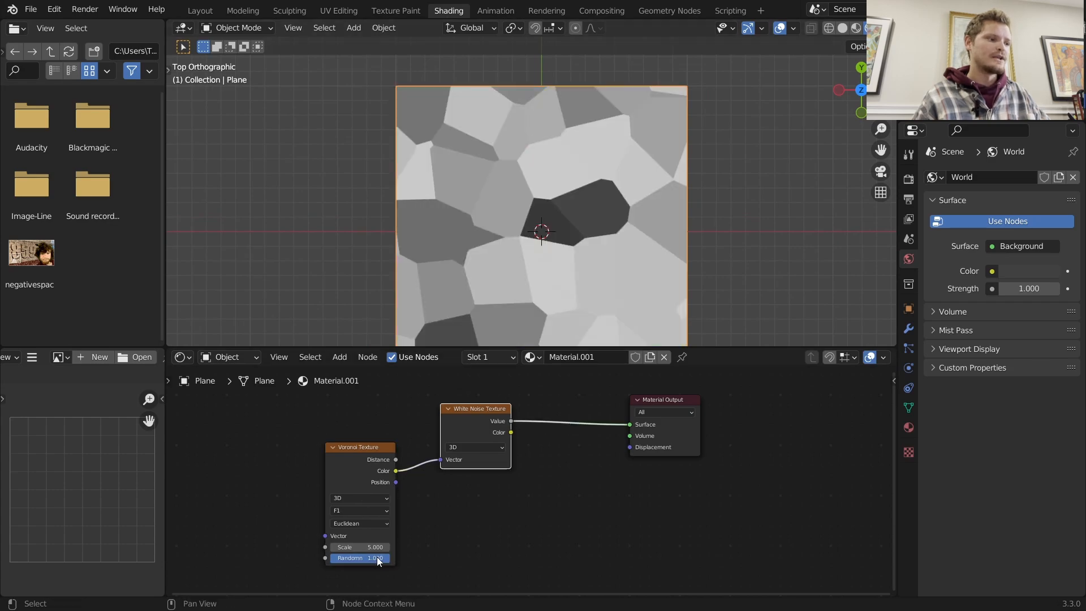
drag(368, 547, 481, 547)
key(s)
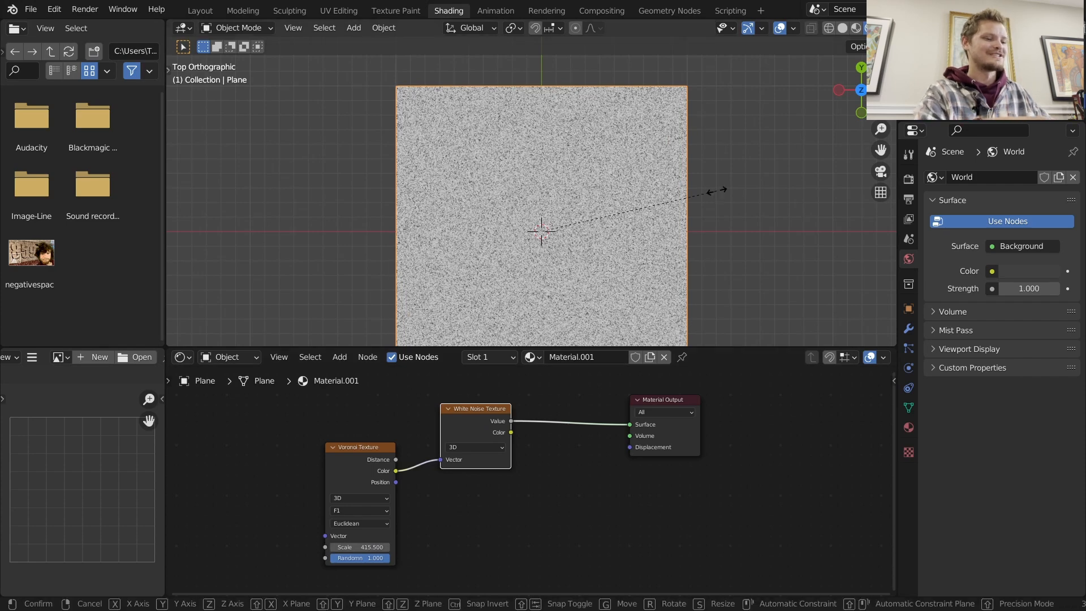
key(x)
key(Escape)
Scale the plane's geometry by 1.777 along the X axis in Edit Mode, and return to Object Mode
key(Tab)
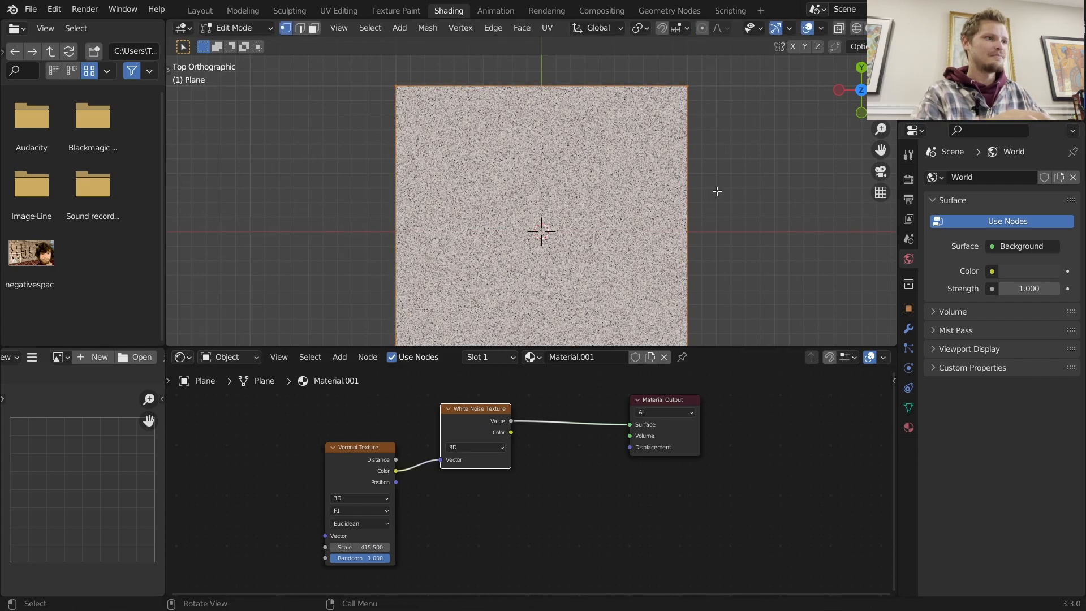
text(sx1.777)
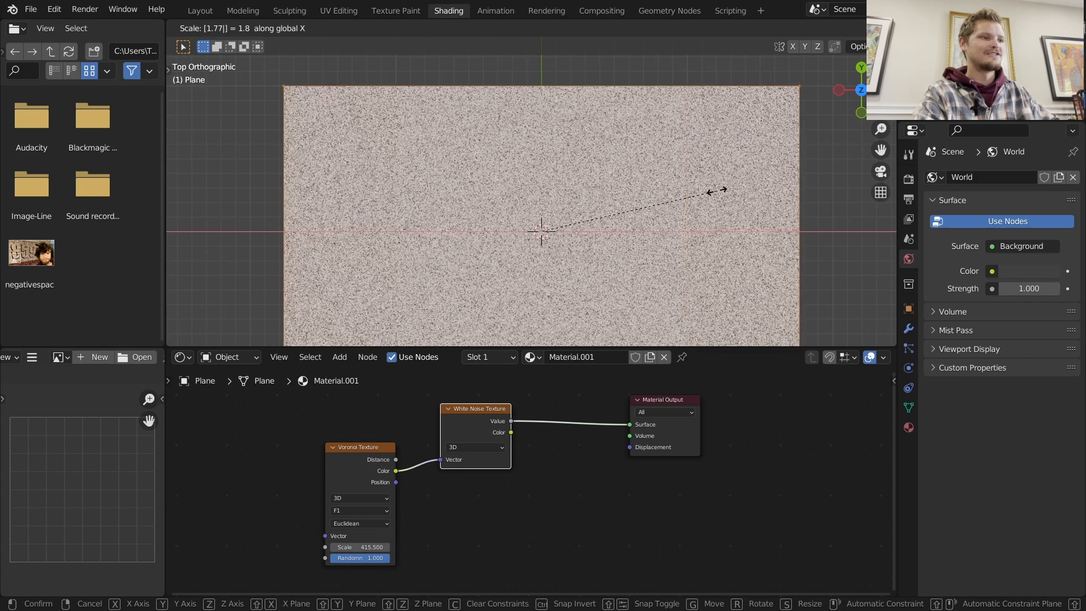
key(Return)
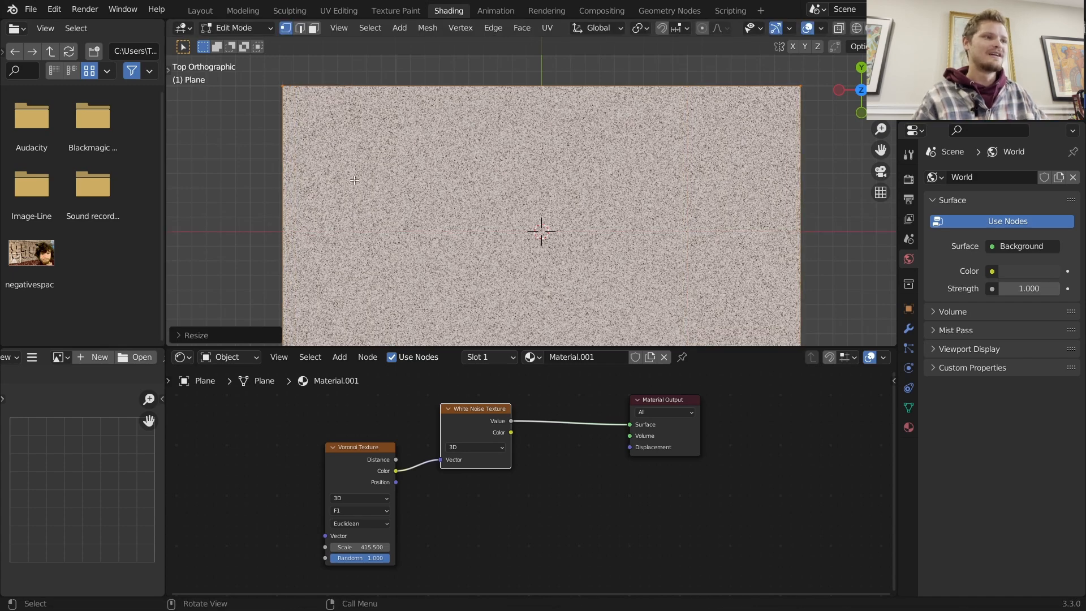
key(Tab)
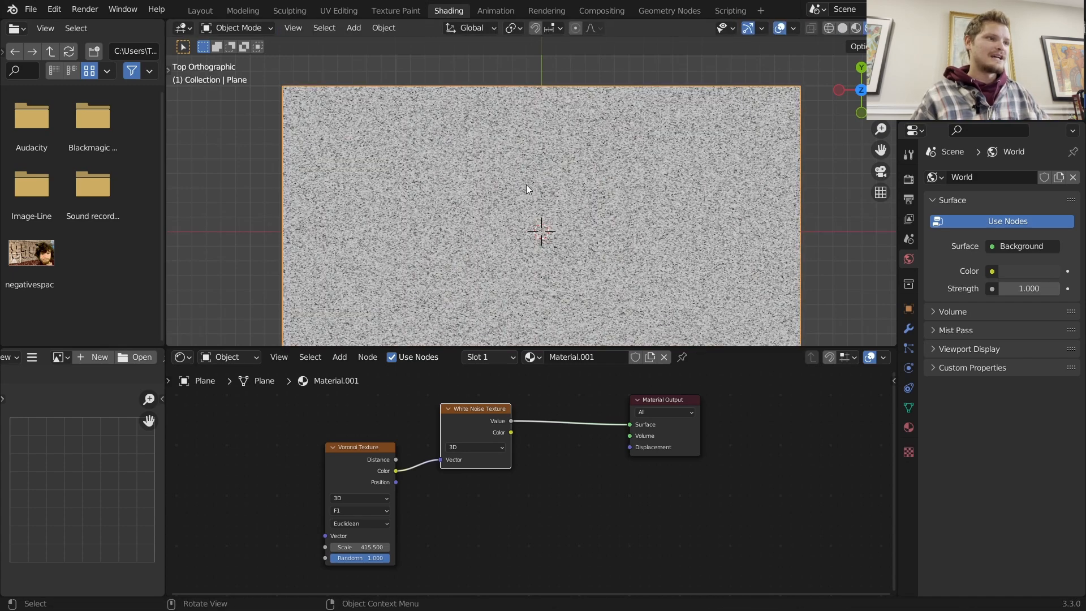
Feed the Voronoi Texture's Vector from a Texture Coordinate node's Object output, without a Mapping node in between
scroll(552, 171, up, 3)
scroll(558, 178, up, 5)
scroll(562, 180, down, 8)
click(359, 468)
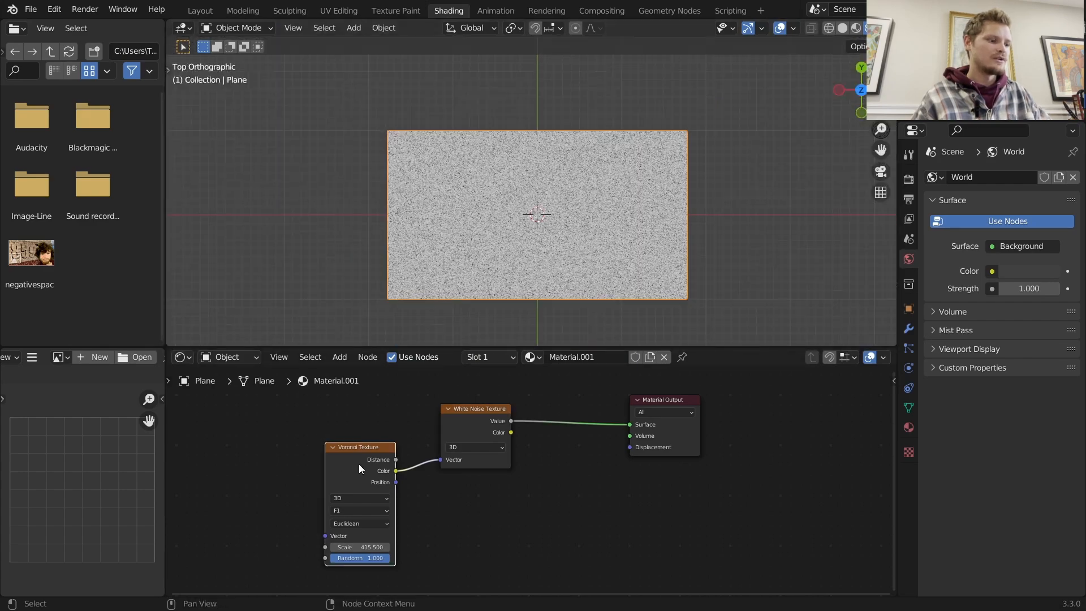
key(ctrl+t)
middle_drag(333, 490, 464, 436)
click(402, 429)
key(ctrl+x)
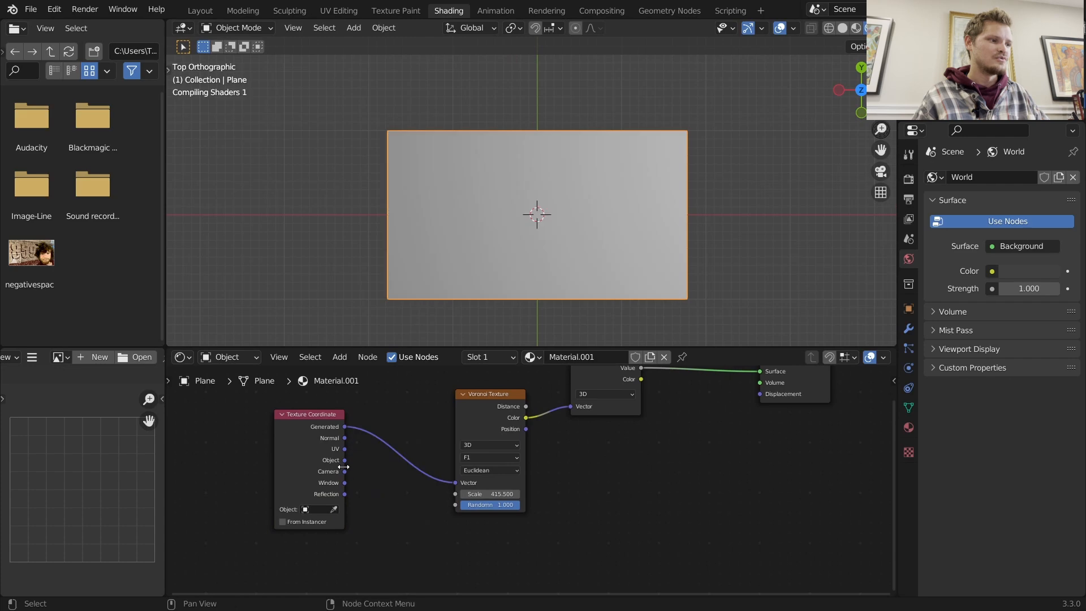
drag(344, 460, 455, 482)
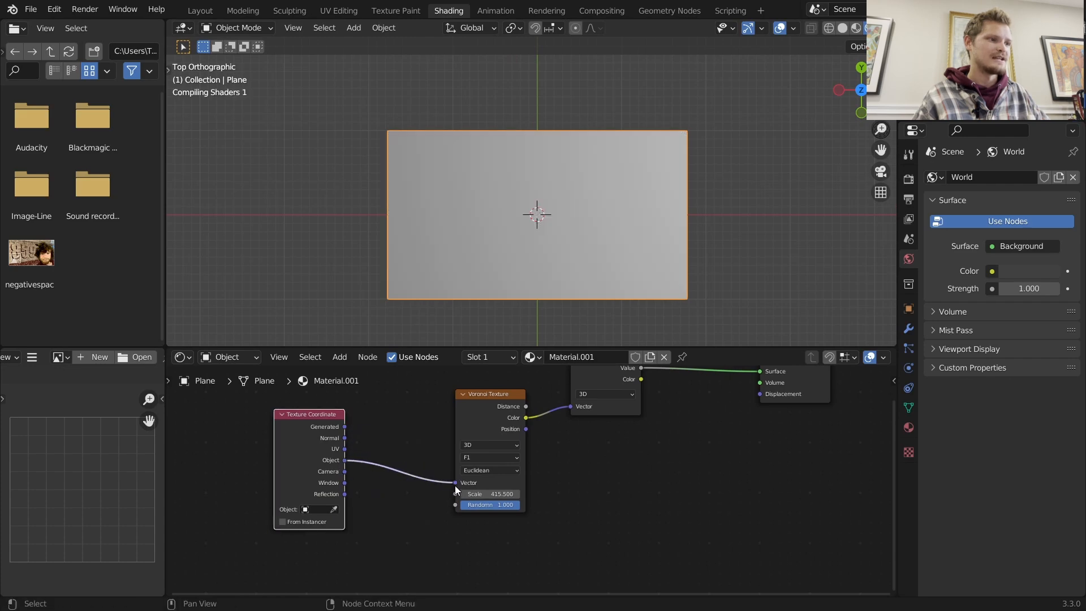
Set the White Noise Texture to 4D and drive its W value with the expression #frame/30
scroll(537, 459, up, 2)
shift+scroll(618, 445, up, 2)
click(618, 416)
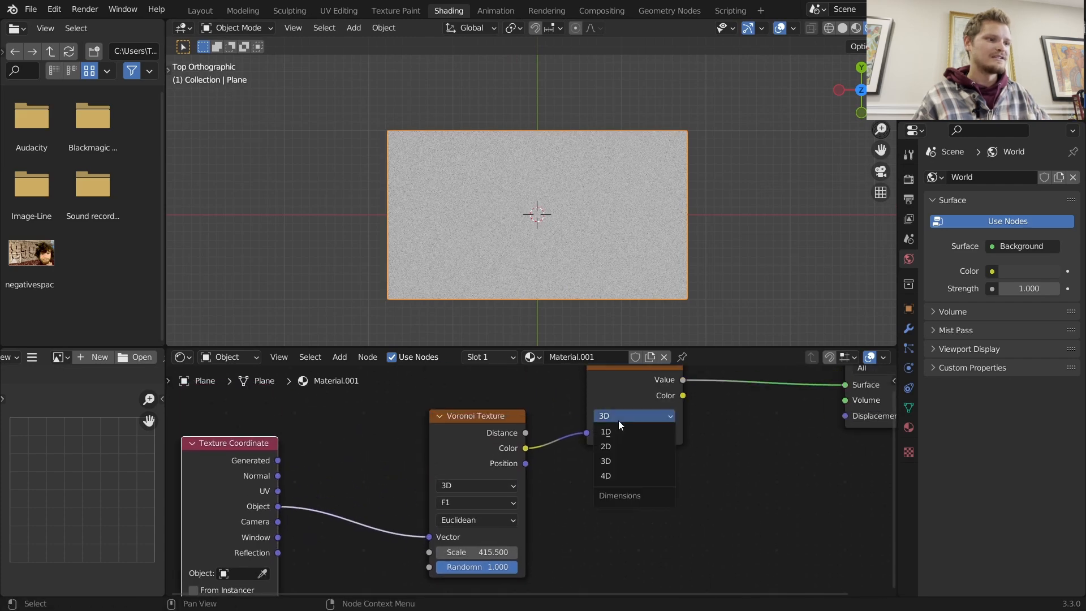
click(616, 476)
click(629, 450)
text(#f)
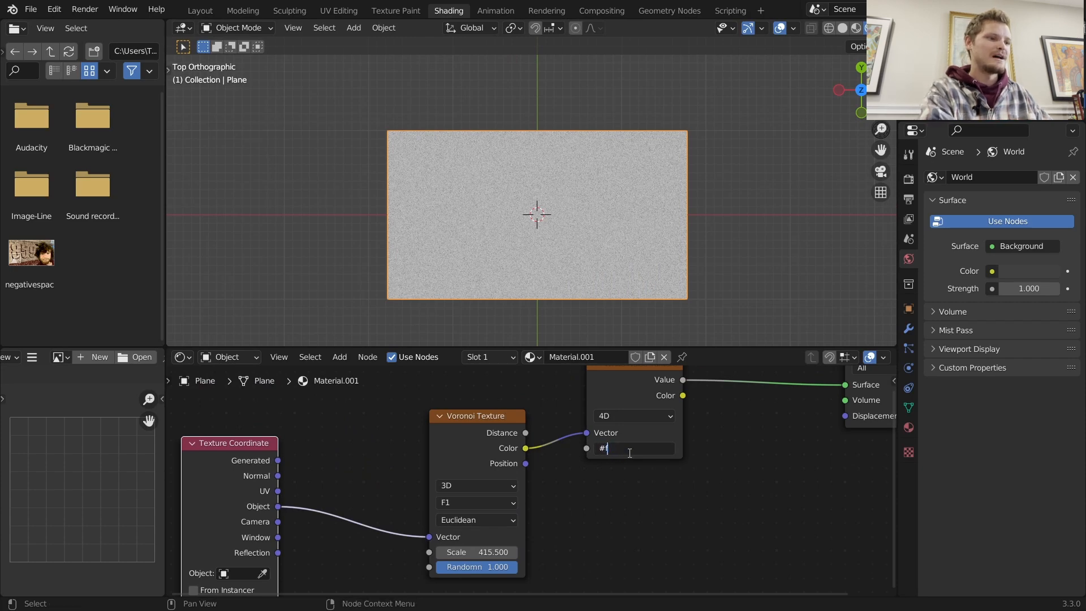
text(rame/3)
key(Return)
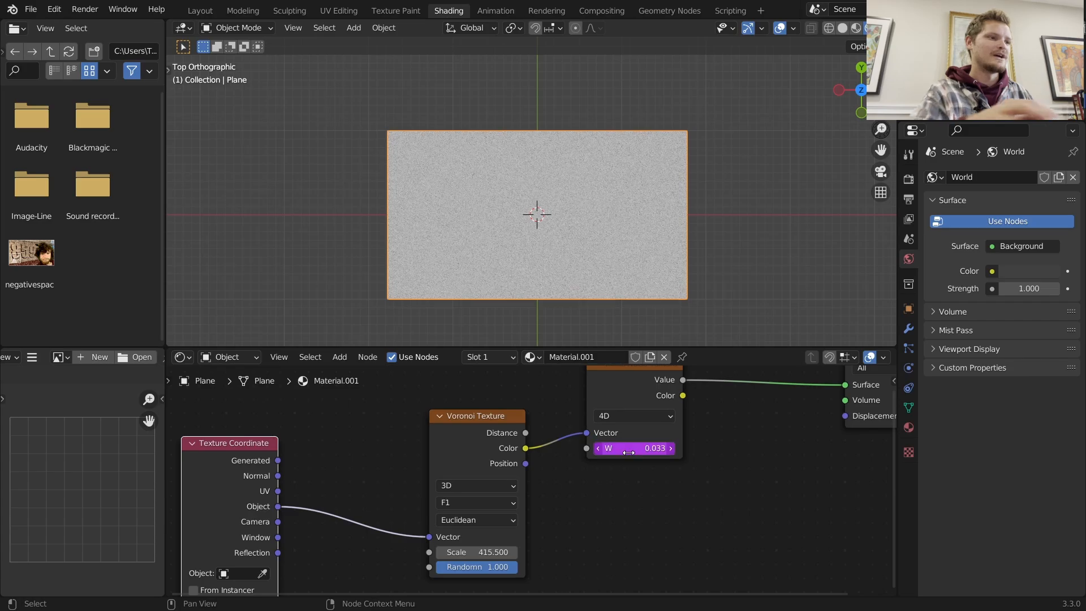
Play the animation to examine the flickering noise on the plane up close
scroll(599, 229, up, 2)
scroll(599, 238, up, 3)
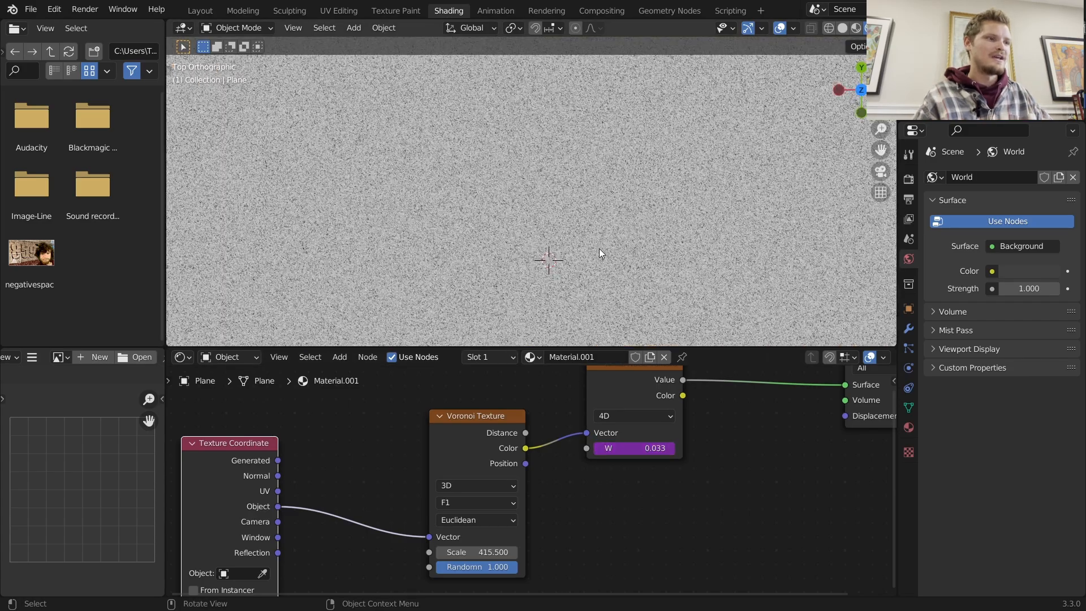
key(space)
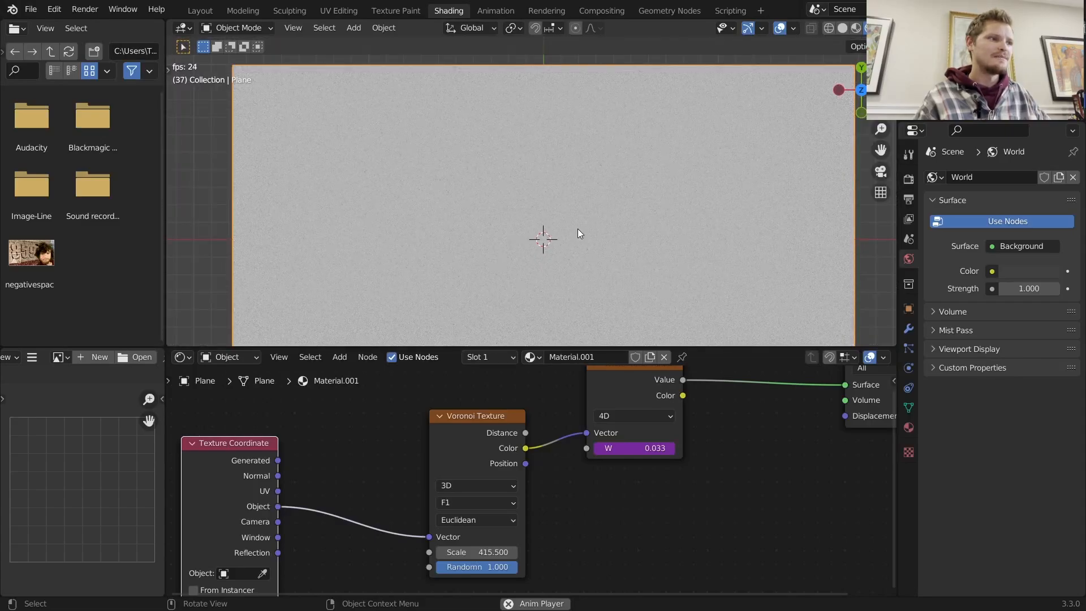
key(space)
Set the Voronoi Texture's scale to 200 and play the animation briefly to check the noise
click(479, 551)
text(200)
key(Return)
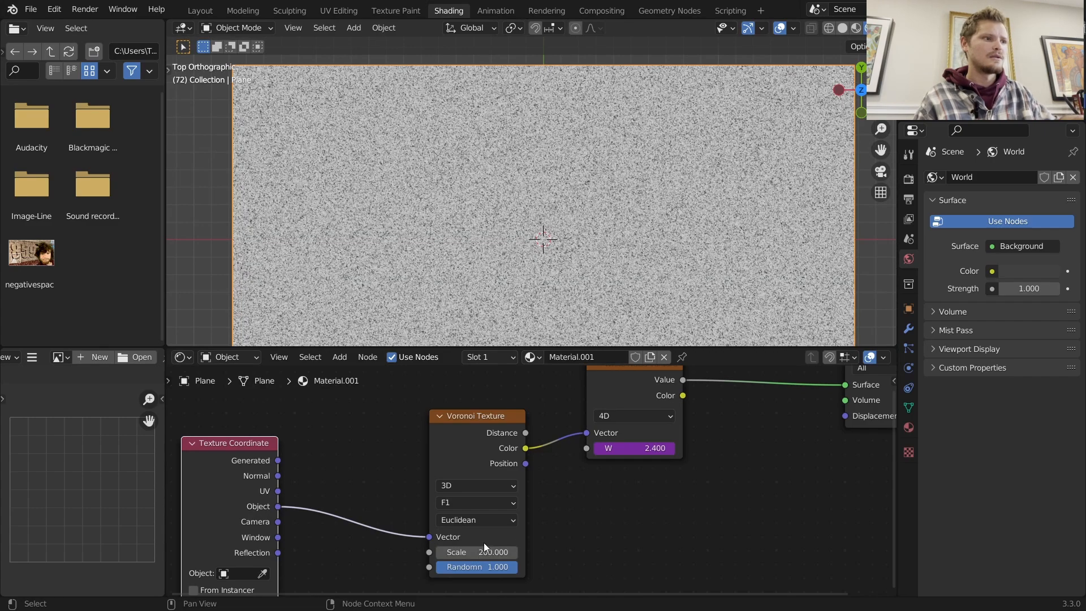
key(space)
key(space)
Insert a MixRGB node on the link between the White Noise Texture's Value and the Material Output's Surface
middle_drag(730, 387, 617, 426)
key(shift+a)
click(617, 426)
text(mi)
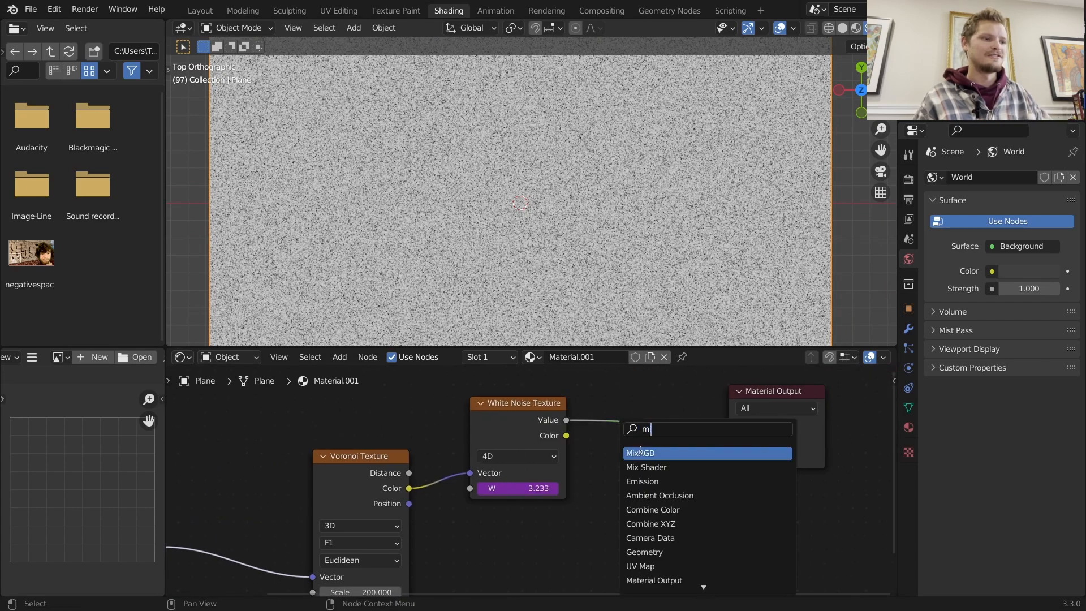
click(639, 452)
click(658, 390)
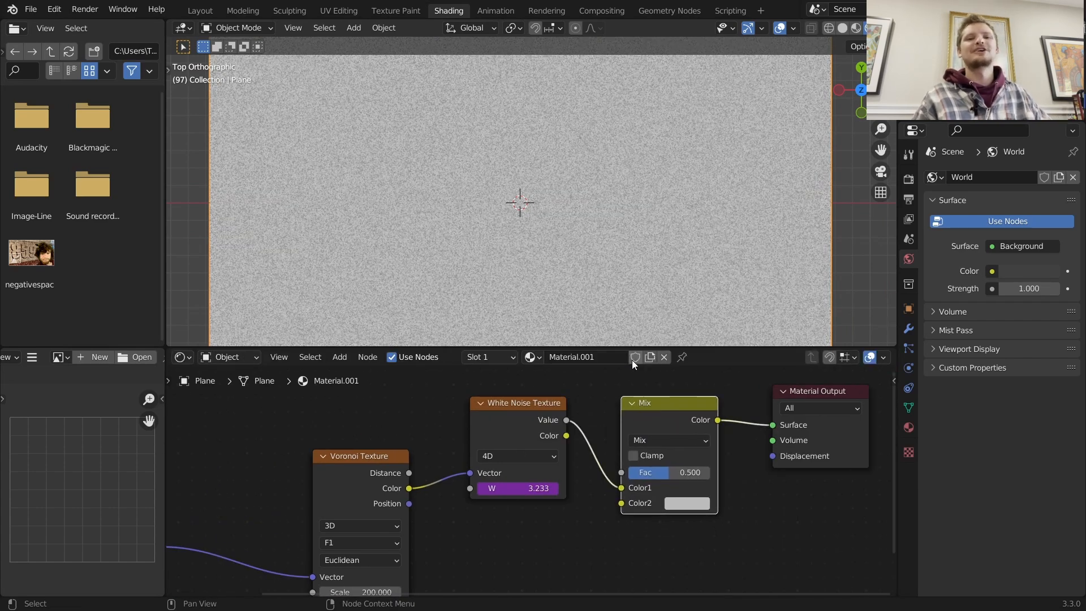
Set the Mix node's blending mode to Multiply and raise its factor to 1.000
click(660, 439)
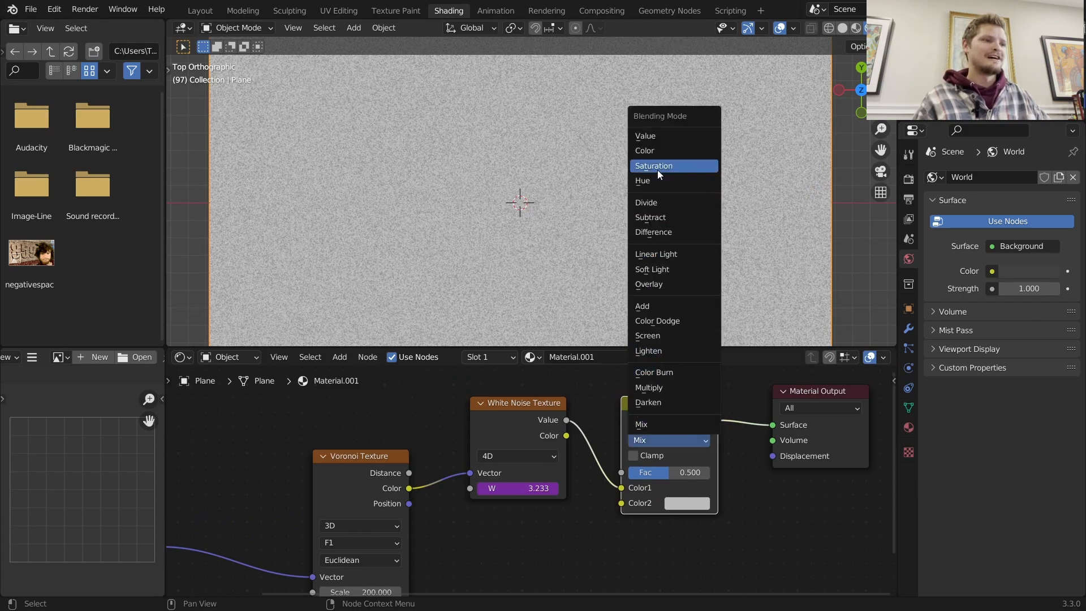
click(649, 390)
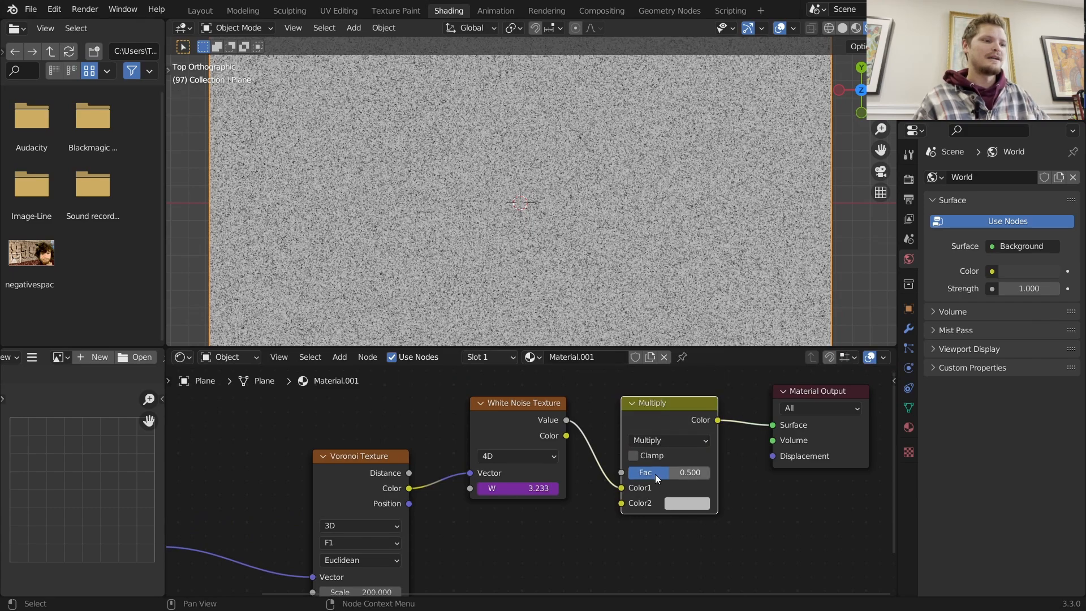
drag(656, 476, 711, 482)
Set the Multiply node's Color2 to a yellow-green of hue 0.267, saturation 0.863 and value 1.000, and play the animation briefly
click(700, 503)
mouse_move(710, 365)
mouse_down()
mouse_move(686, 333)
mouse_move(695, 355)
mouse_up()
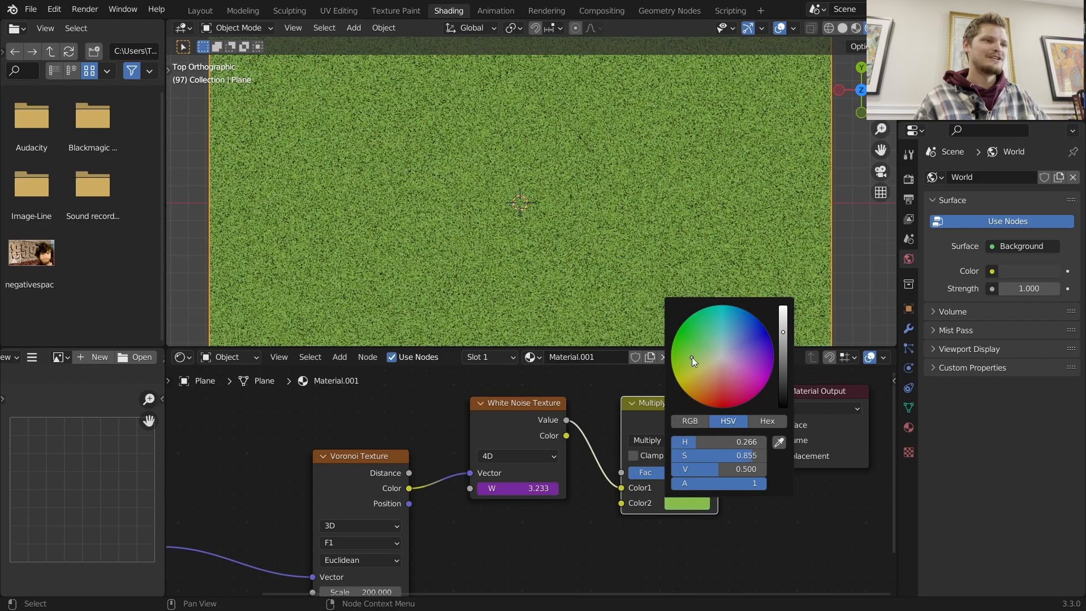
drag(783, 323, 783, 305)
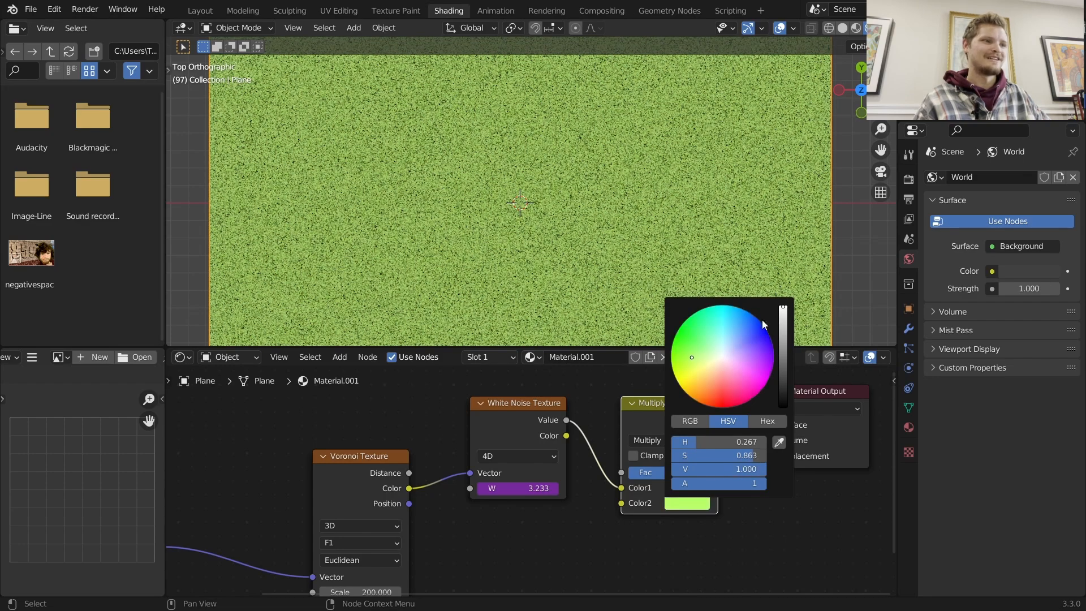
scroll(487, 216, down, 1)
key(space)
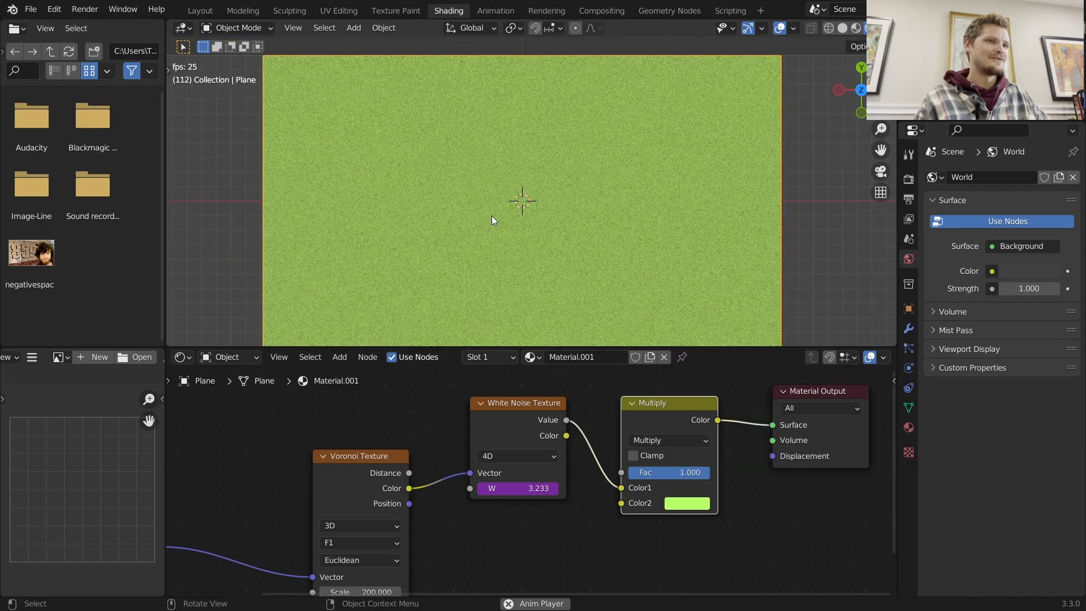
key(space)
Leave the fullscreen window, switch to Chrome and search YouTube for "green noise" as a colour reference
key(q)
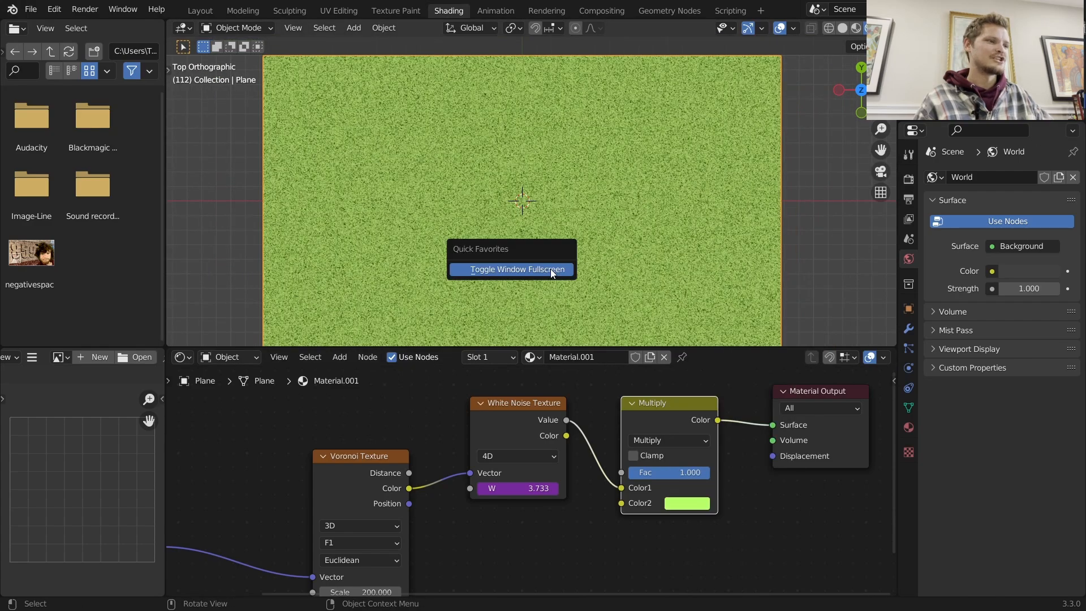
click(551, 269)
click(399, 597)
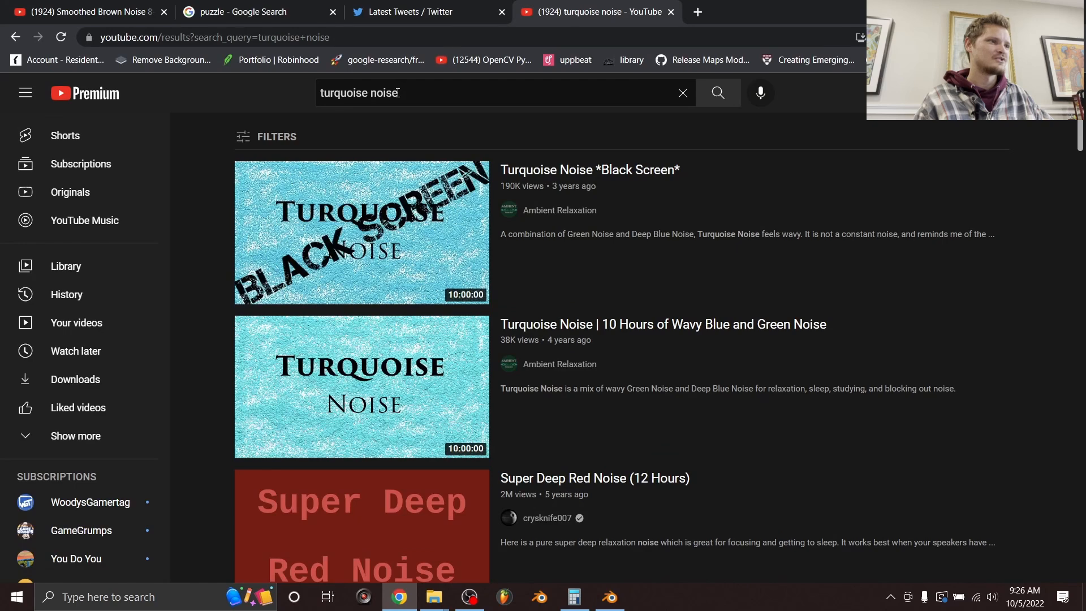
triple_click(397, 93)
text(green noise)
key(Return)
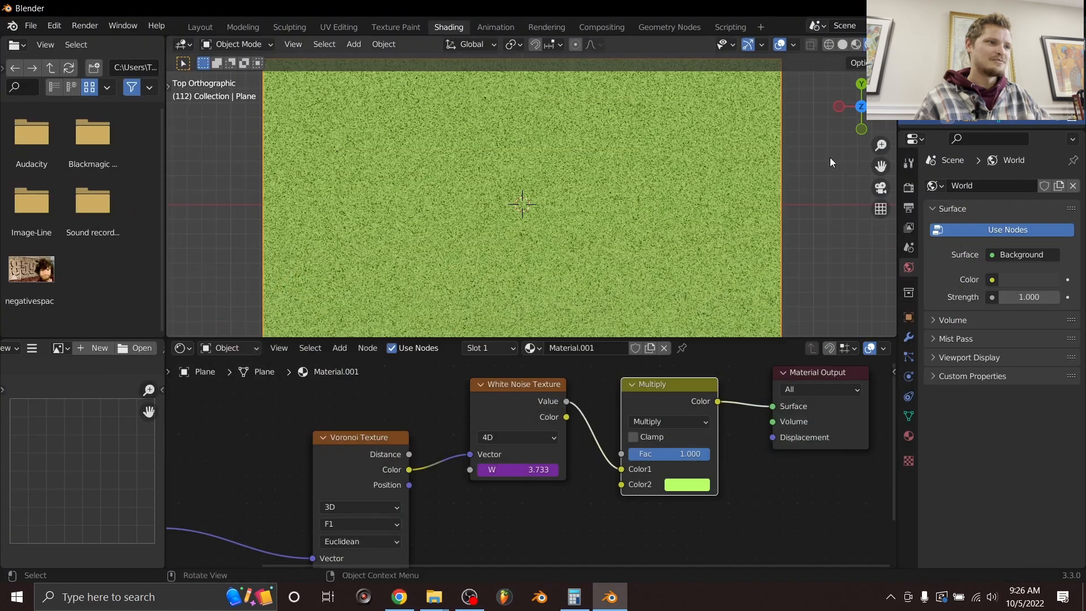
Back in Blender, shift the Multiply node's Color2 to a purer, more saturated green
click(686, 485)
drag(691, 336, 685, 326)
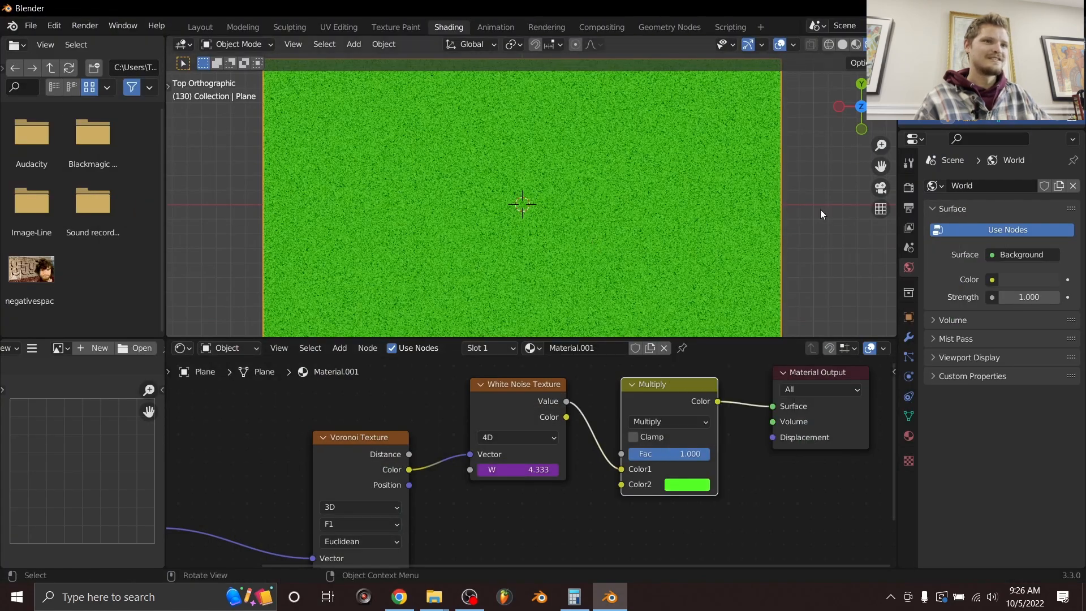
Position the camera directly above the plane with location X and Y at 0, Z at 4.85 m and all rotations at 0°
click(880, 187)
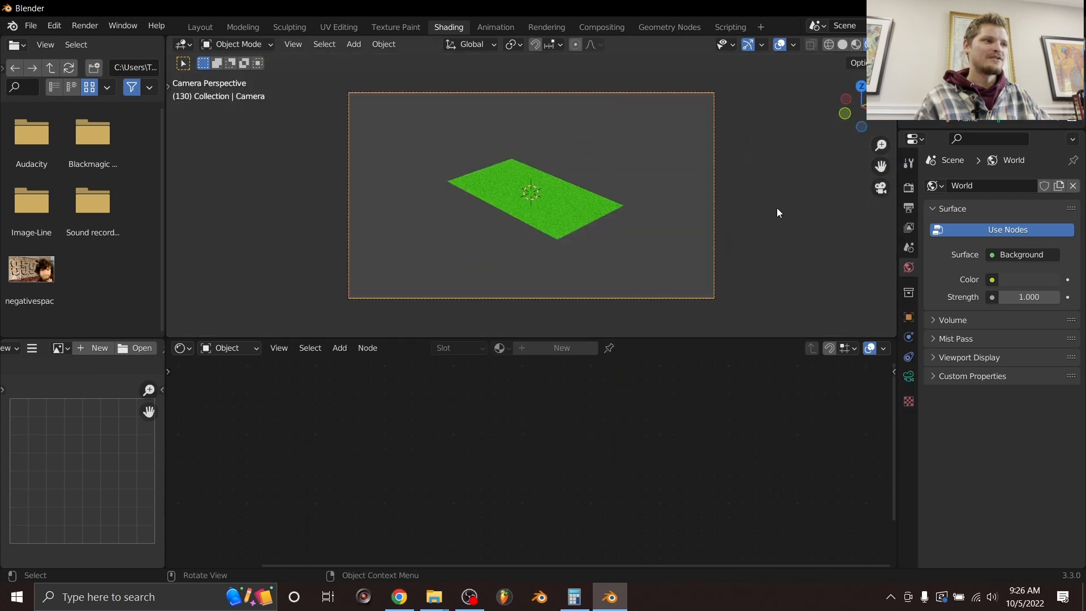
key(n)
drag(797, 116, 798, 202)
text(0)
key(Return)
text(0)
key(Return)
drag(803, 144, 848, 144)
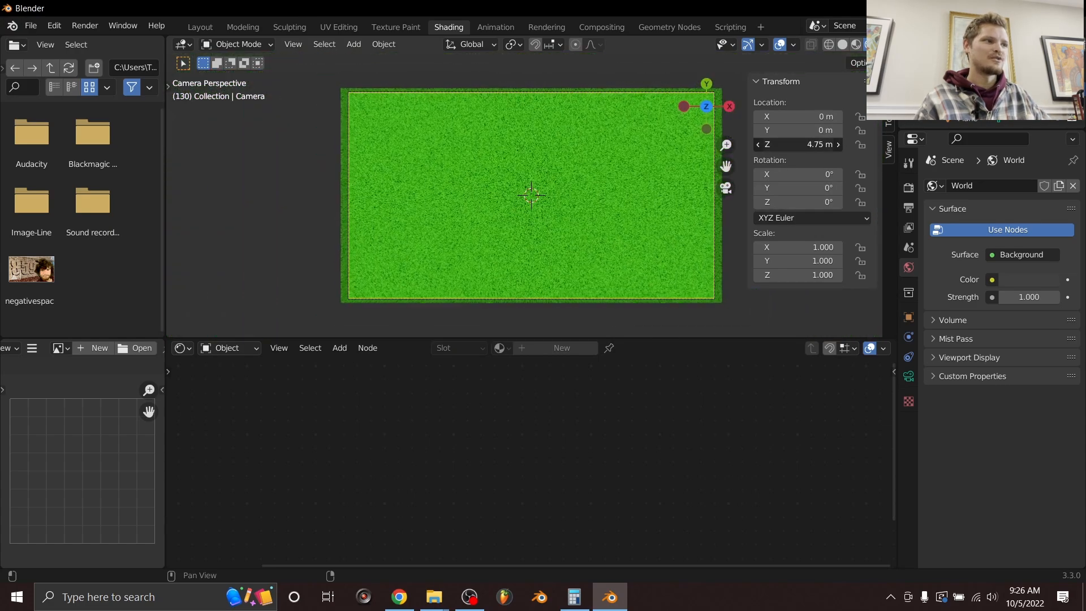
Play the animation through the camera to check the framing and the noise
key(space)
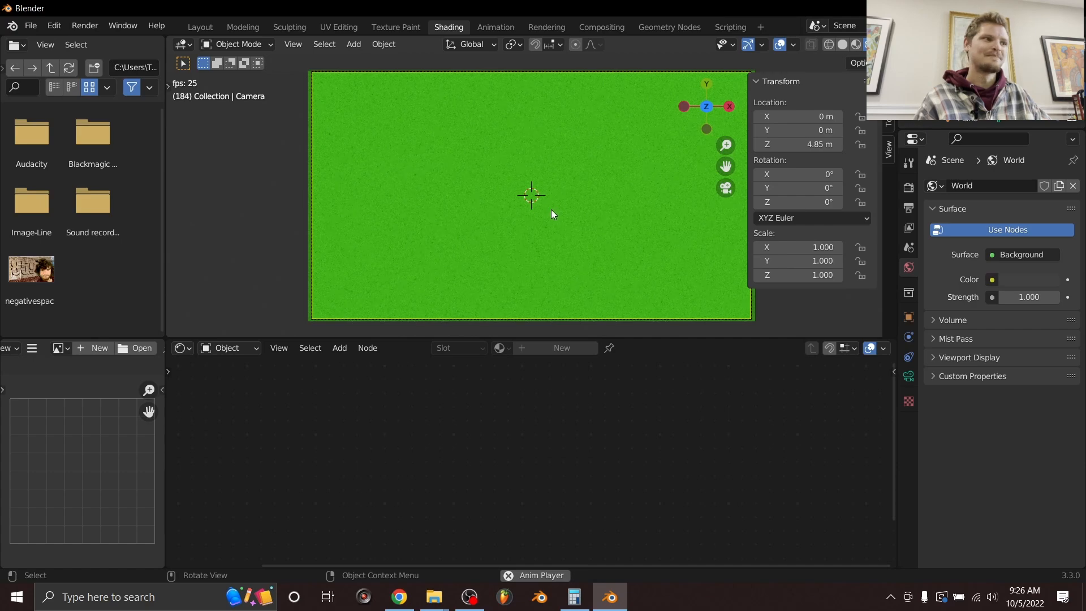
scroll(547, 211, up, 1)
key(space)
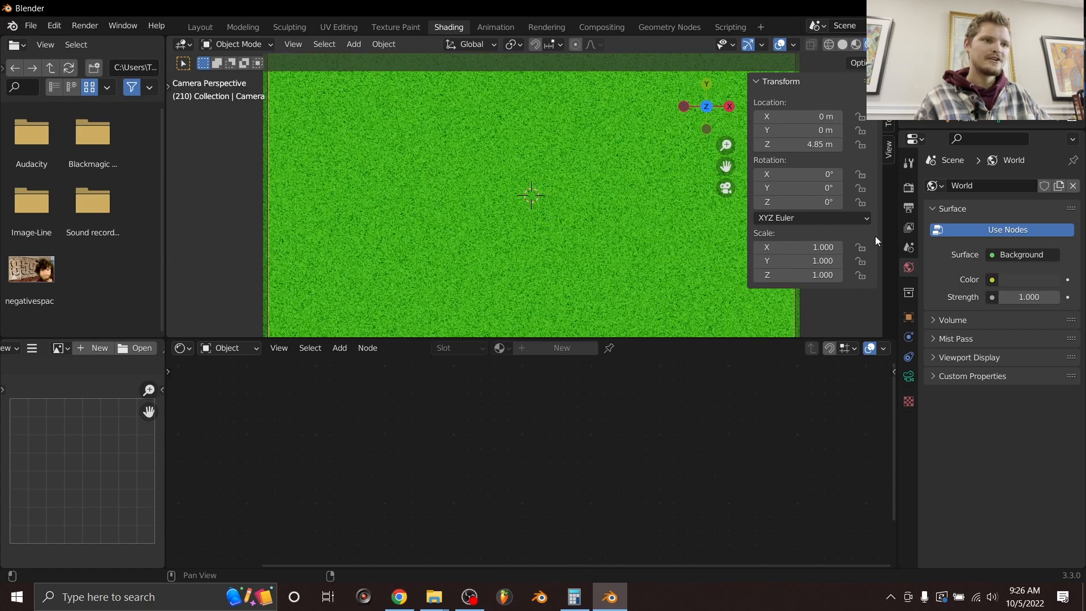
Keep the frame rate at 24 fps and set the render output's file format to FFmpeg Video
click(909, 208)
click(1025, 314)
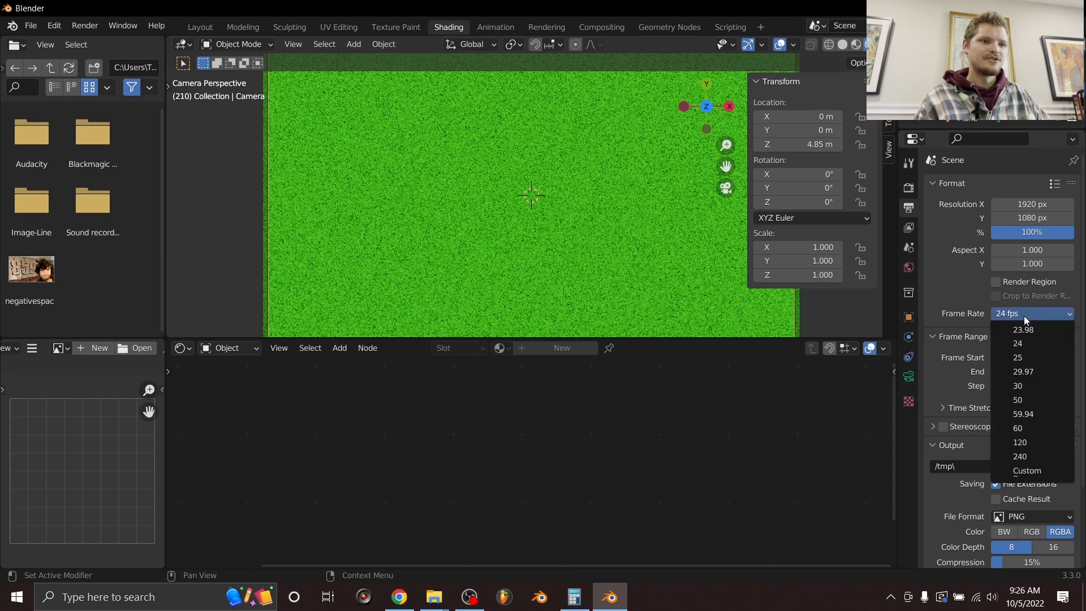
click(1021, 316)
click(1038, 513)
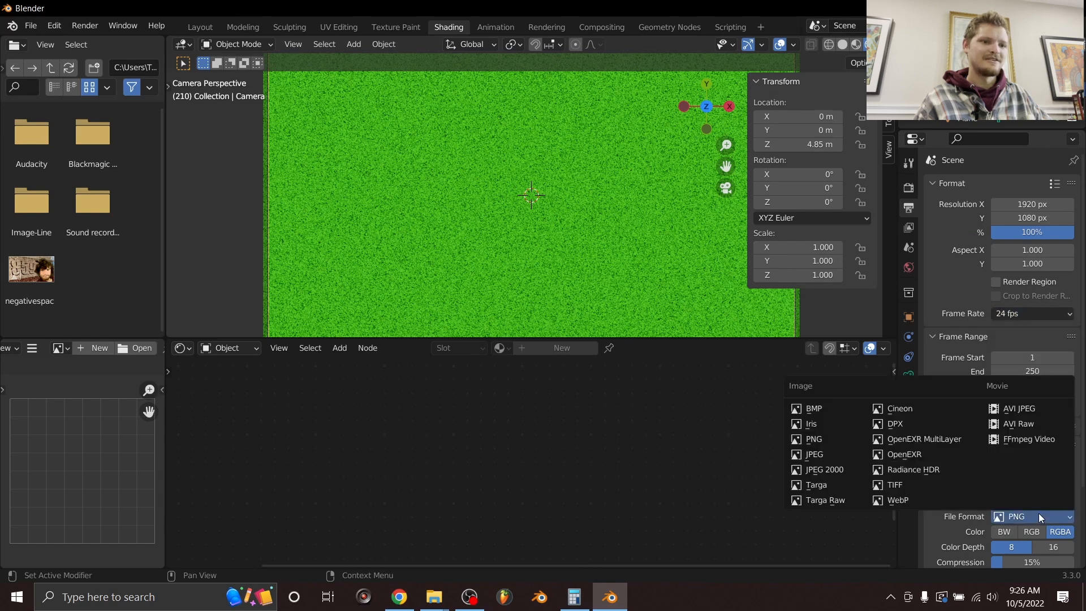
click(1032, 437)
Set the video encoding to the MPEG-4 container with perceptually lossless output quality
scroll(1030, 453, down, 3)
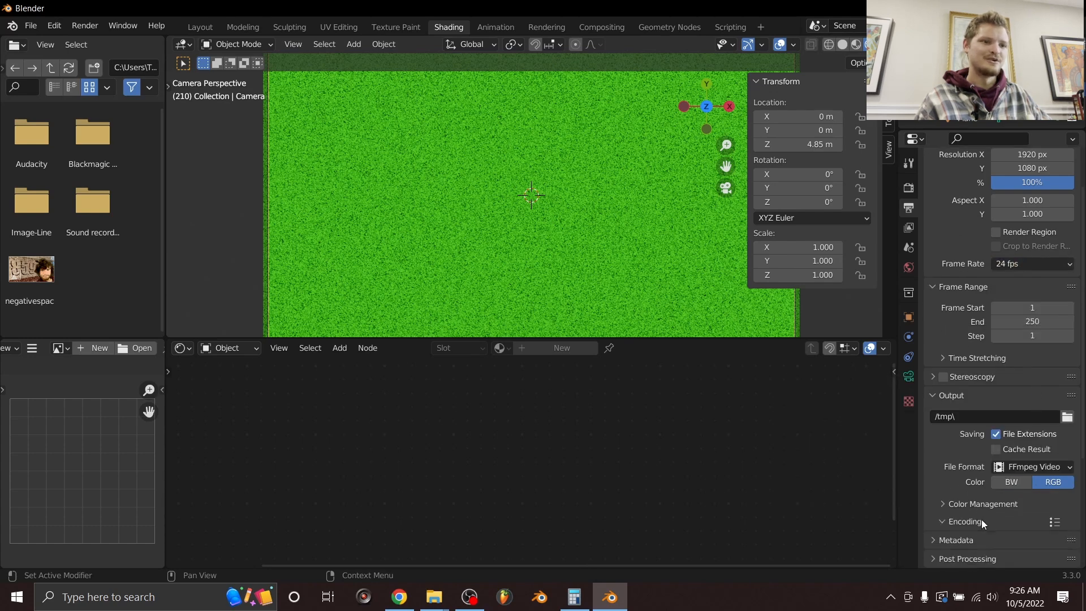
scroll(989, 515, down, 4)
click(1009, 448)
click(1014, 447)
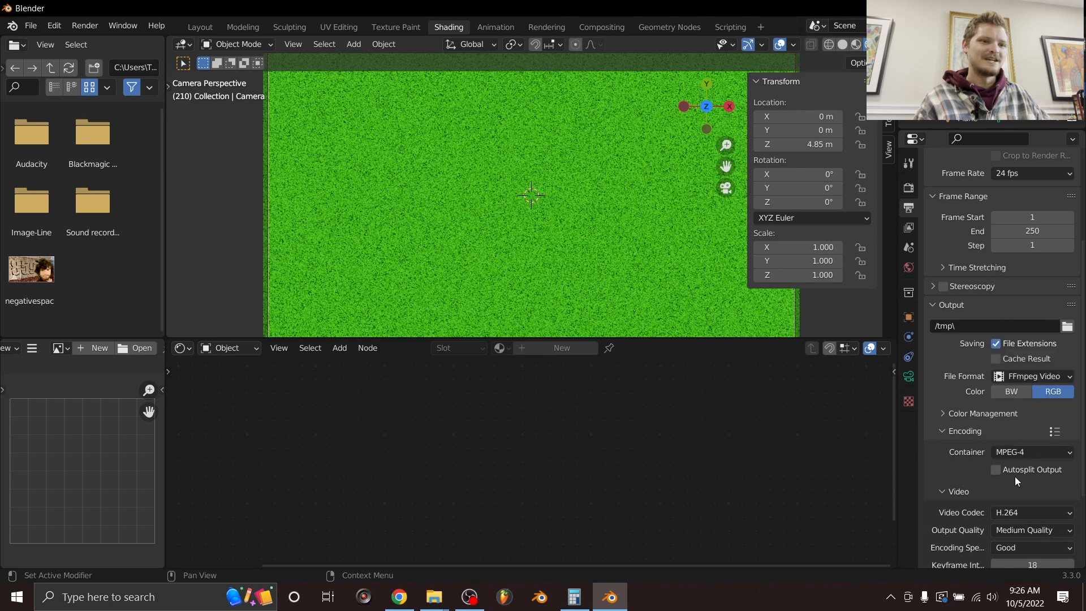
click(1020, 530)
click(1017, 483)
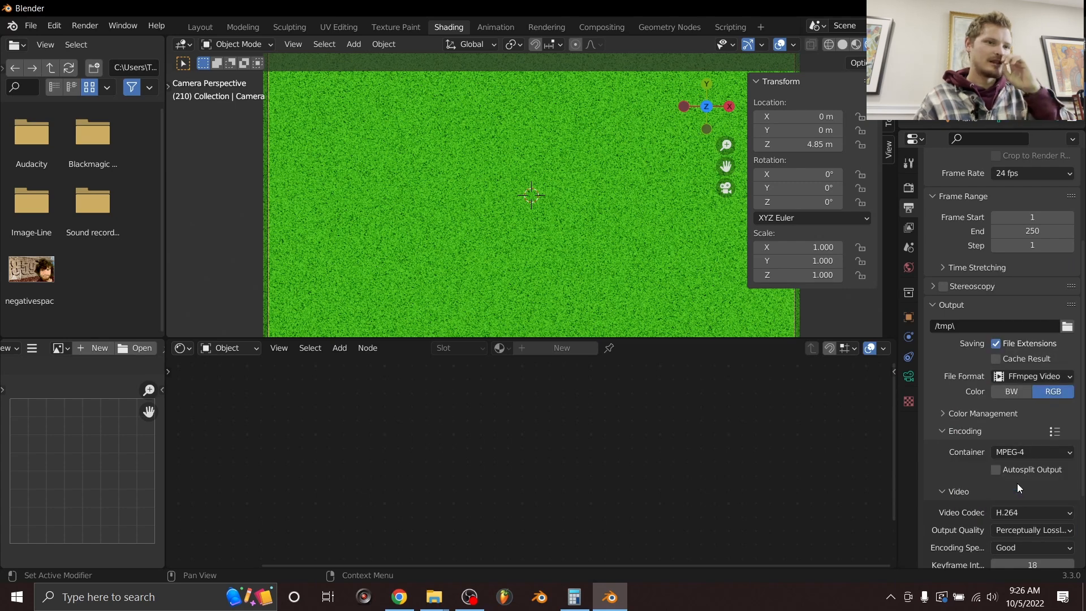
Set the render output to greennoisemillionviews on the Desktop and render the animation
click(1067, 328)
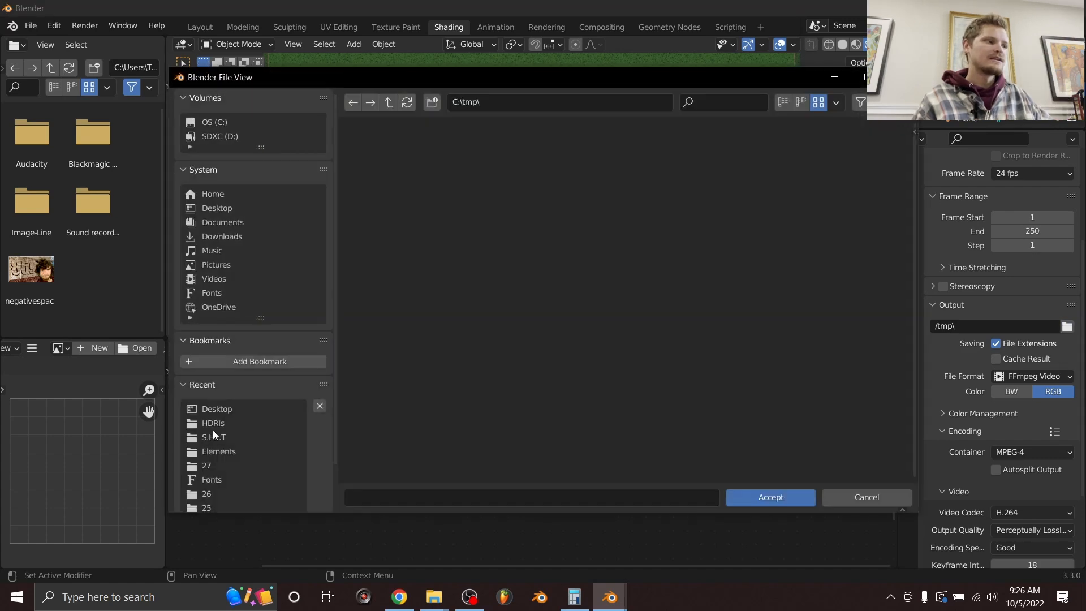
click(217, 409)
click(371, 494)
text(greennoisemill)
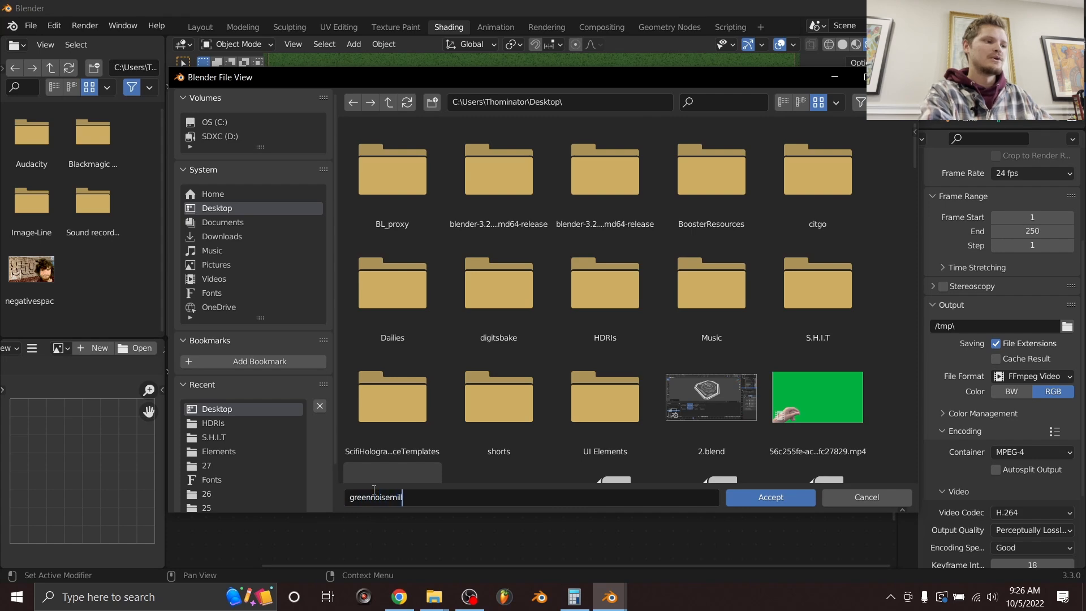
text(ionviews)
key(Return)
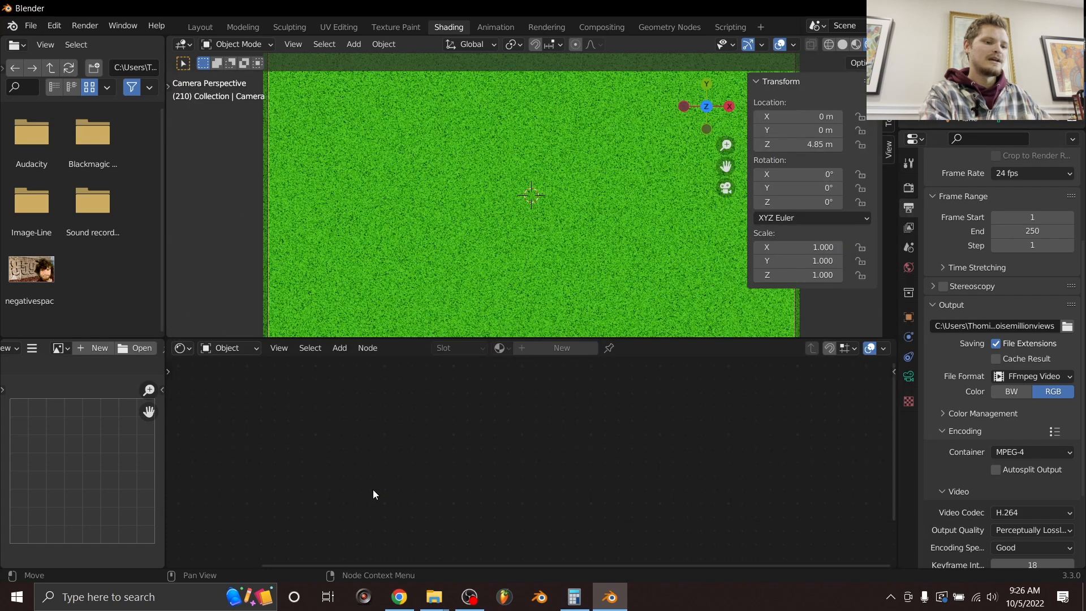
key(ctrl+F12)
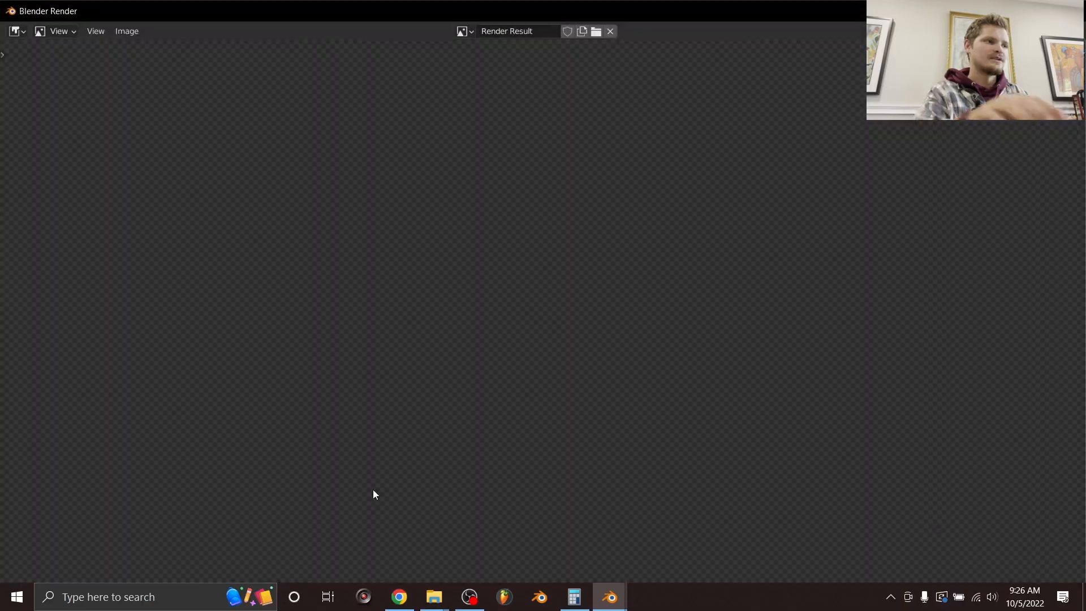
scroll(422, 413, down, 2)
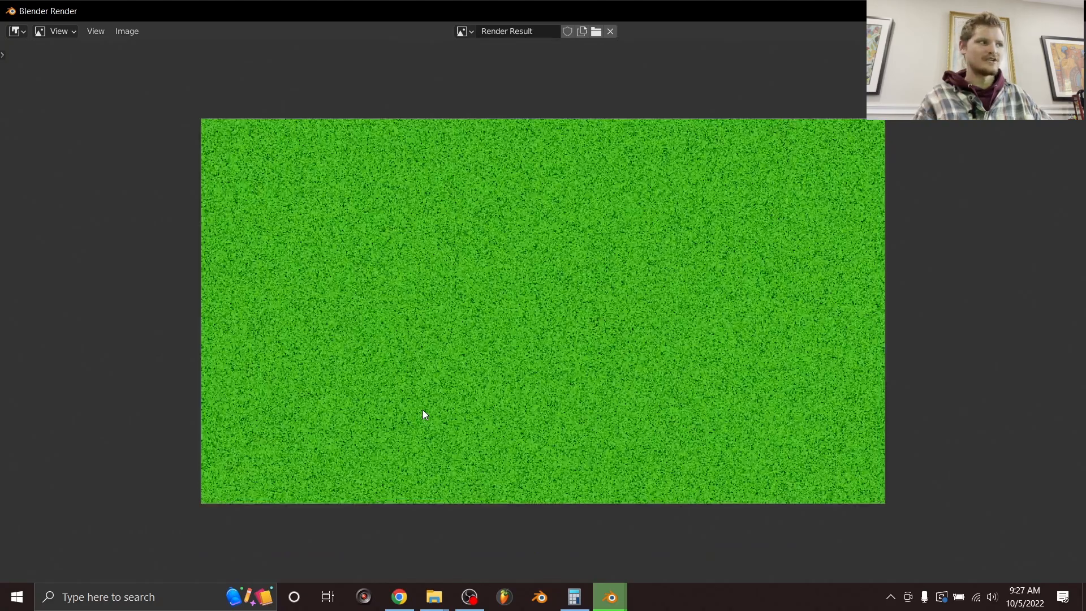
Launch Audacity and skip the automatic crash recovery of the unsaved project
click(109, 589)
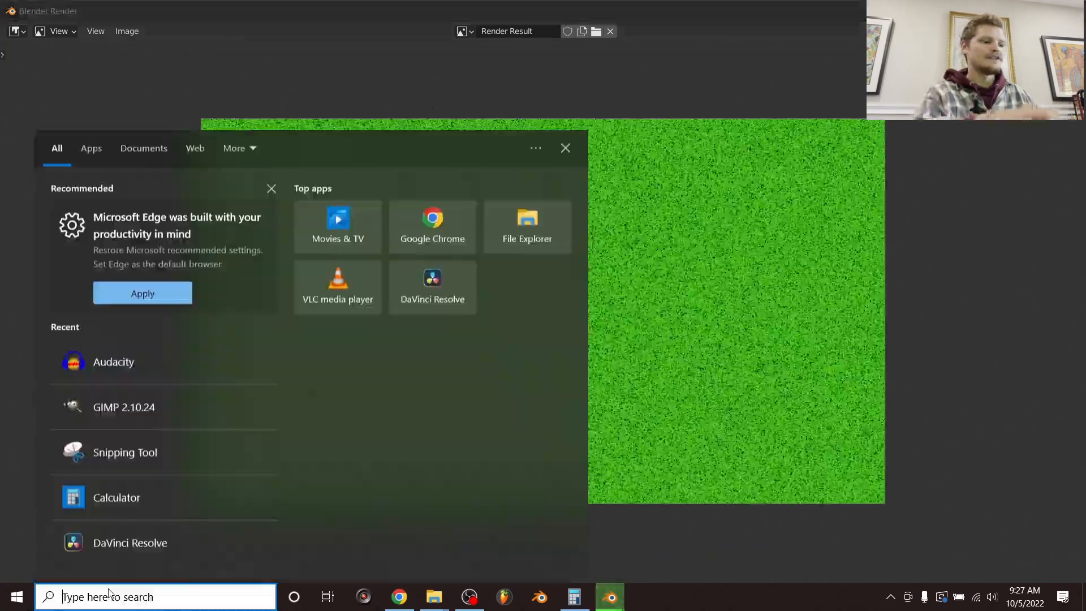
text(au)
key(Return)
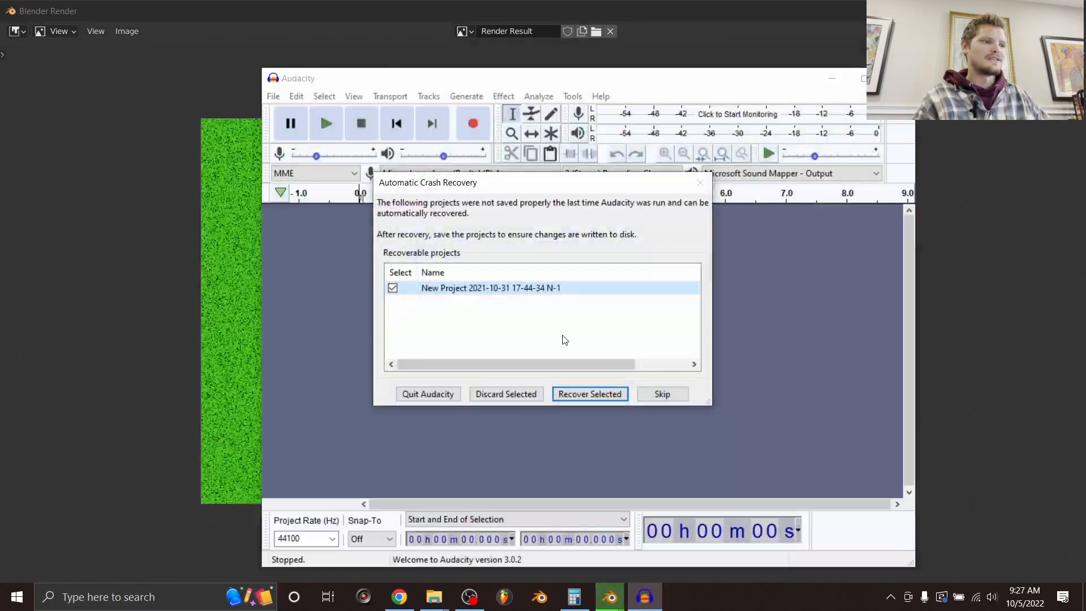
click(660, 399)
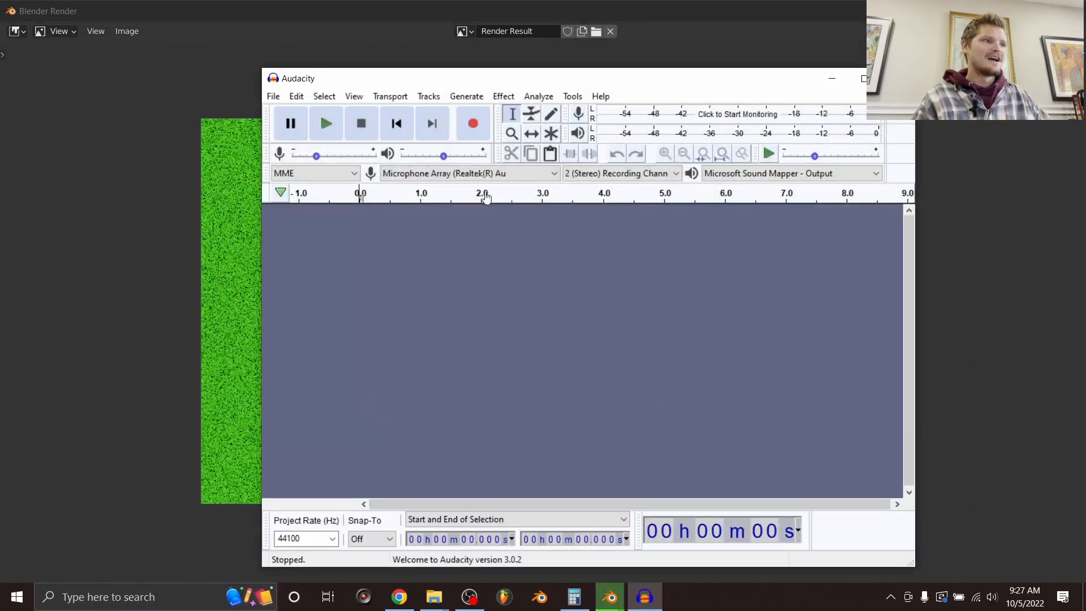
Generate a 30-second Brownian noise track
click(473, 100)
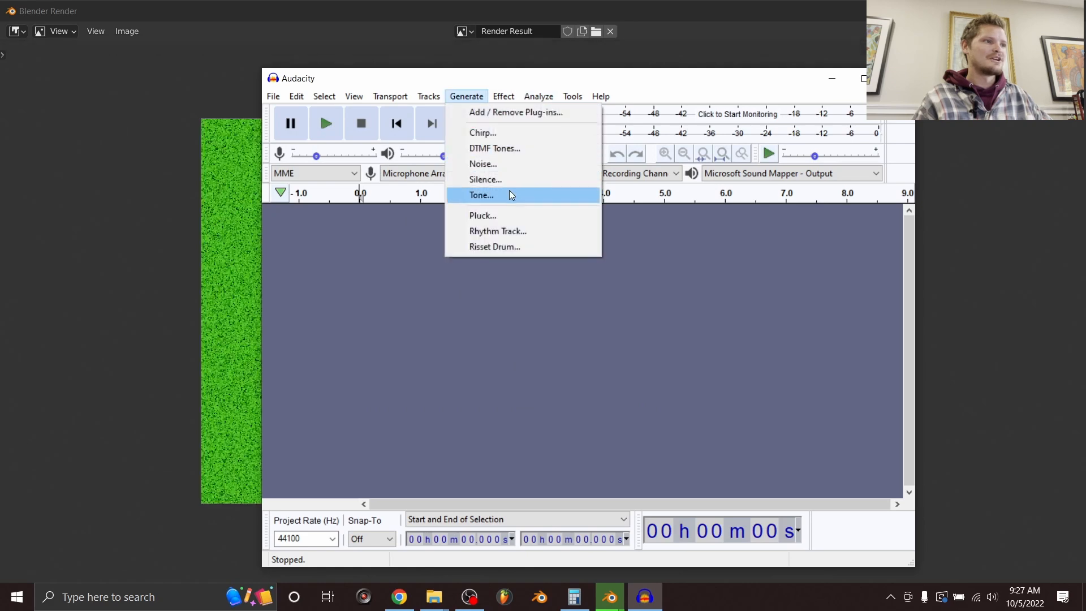
click(495, 164)
click(591, 286)
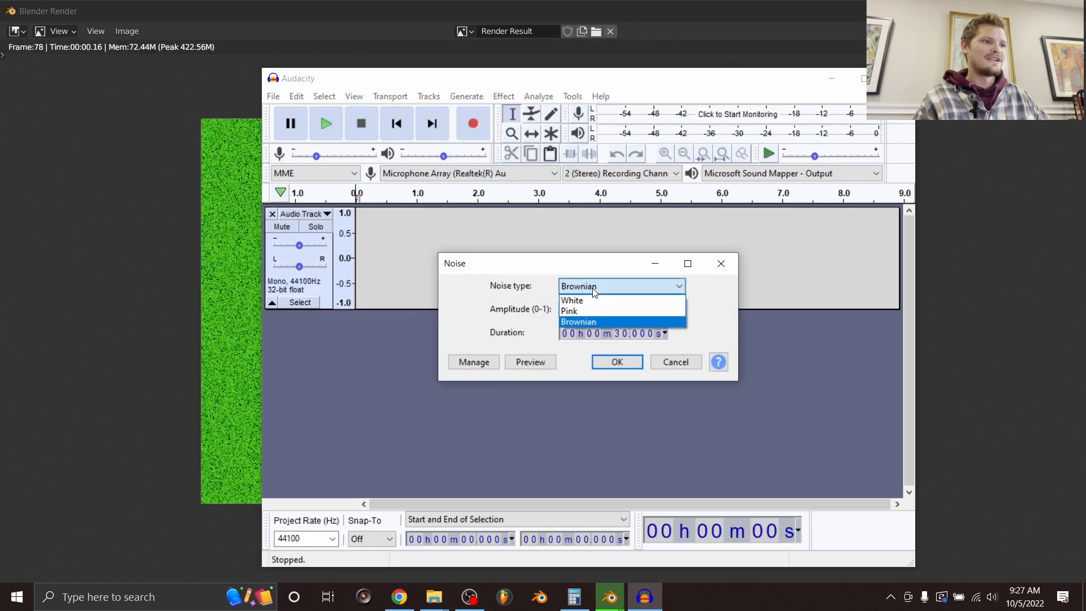
click(582, 321)
click(617, 361)
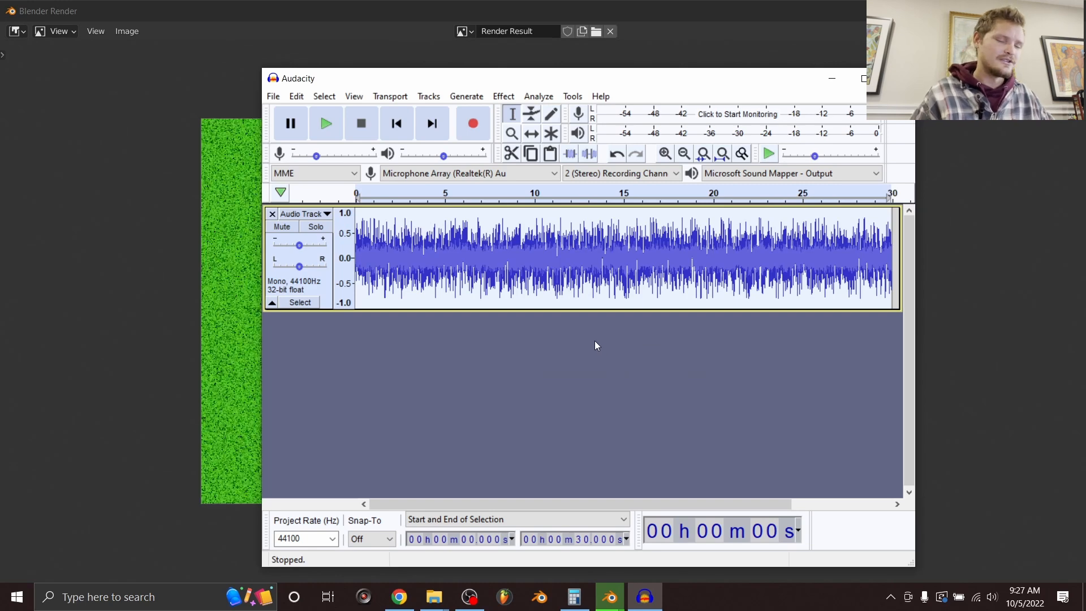
Play back the generated noise track several times to judge its sound
key(space)
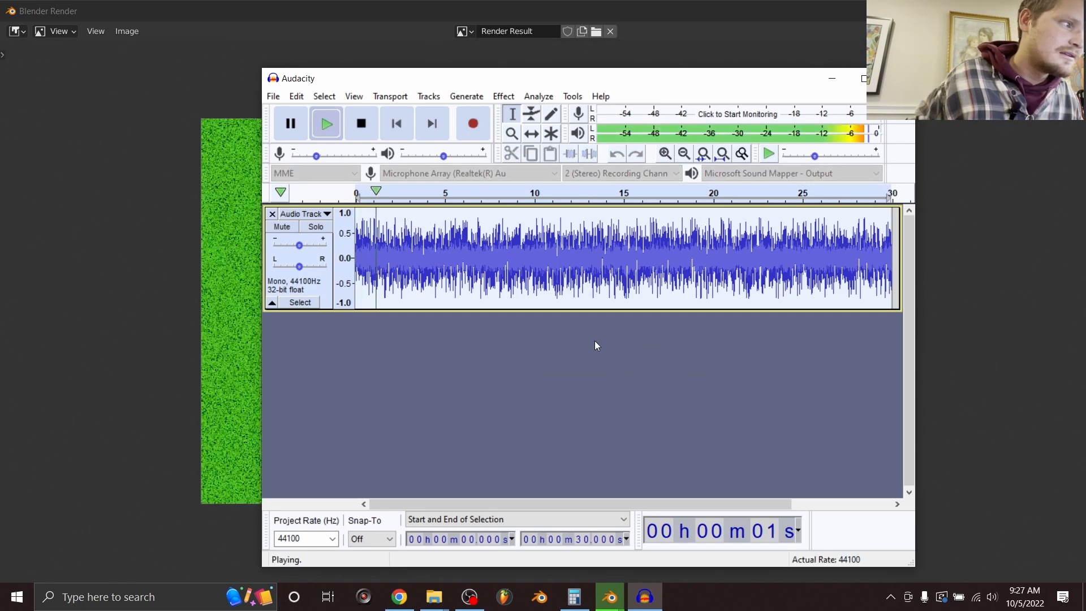
key(space)
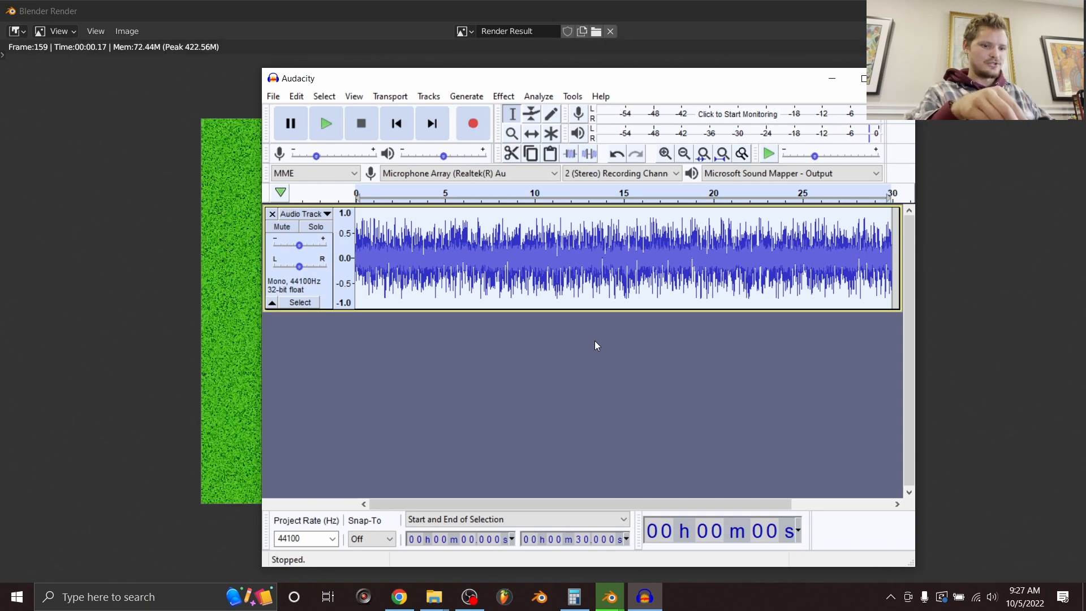
key(space)
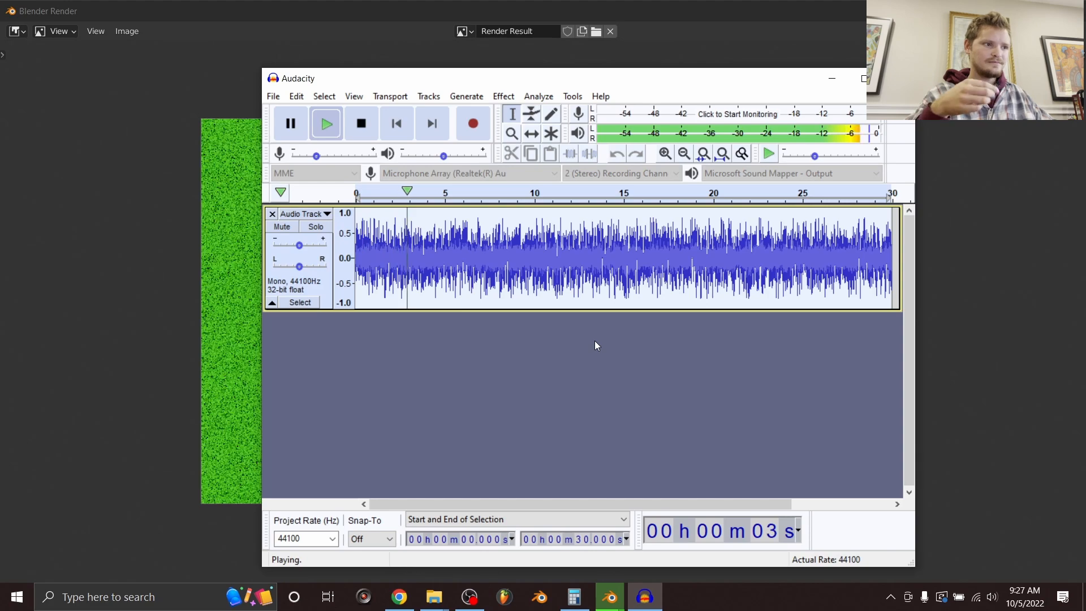
key(space)
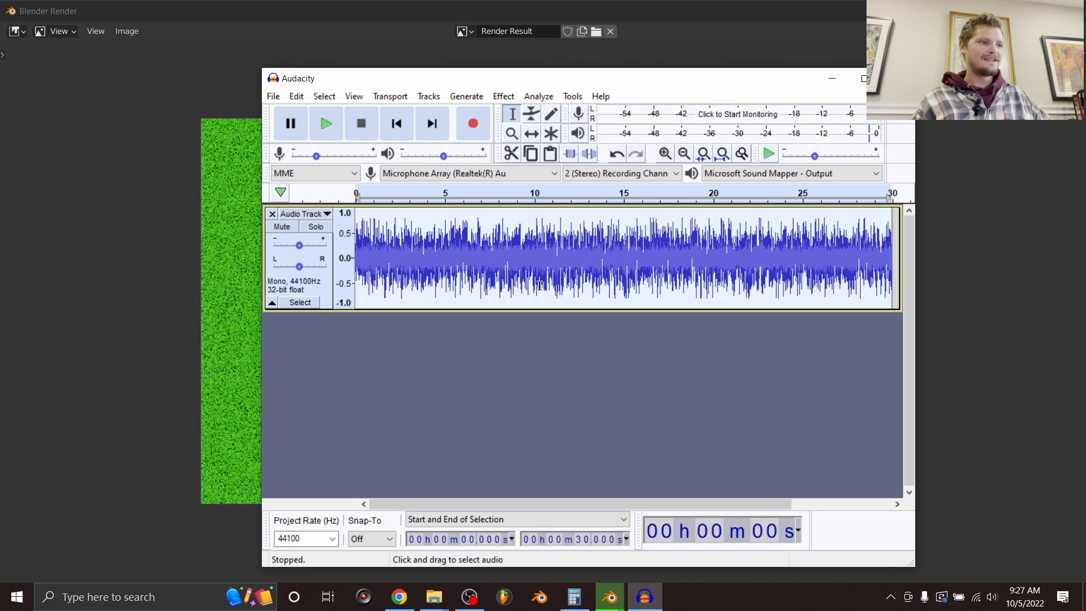
key(space)
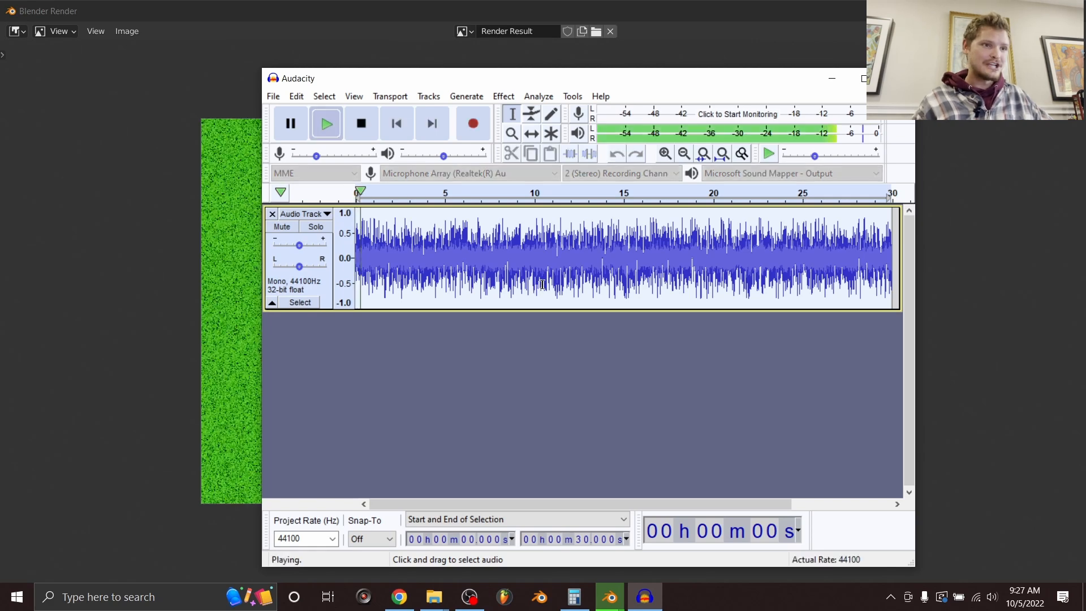
key(space)
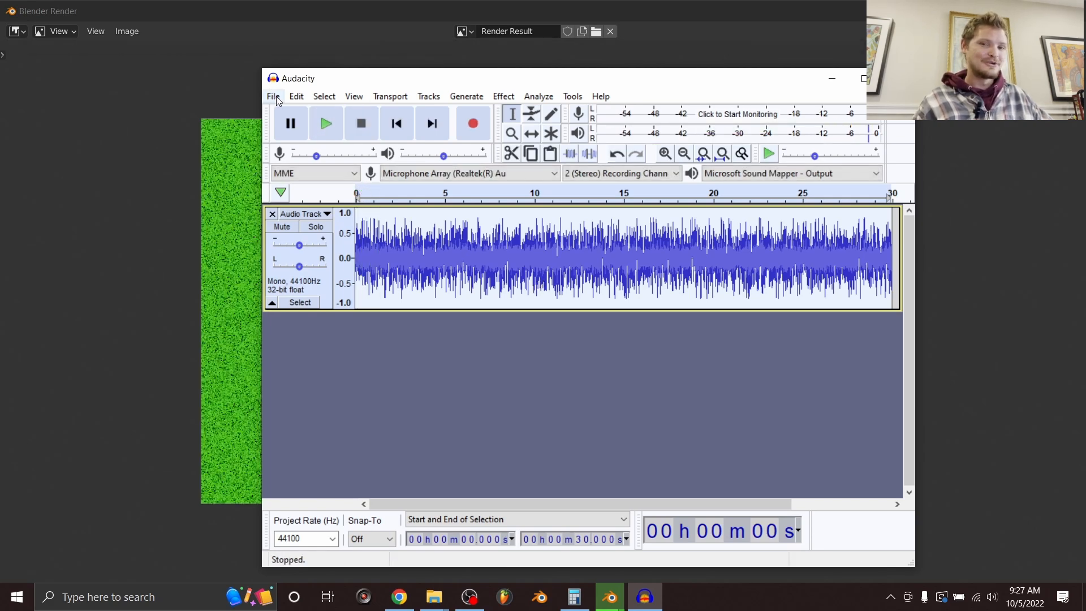
Export the noise track to the Desktop as a 16-bit WAV named green noise audio for the schmucks, leaving the metadata empty
click(271, 95)
mouse_move(335, 200)
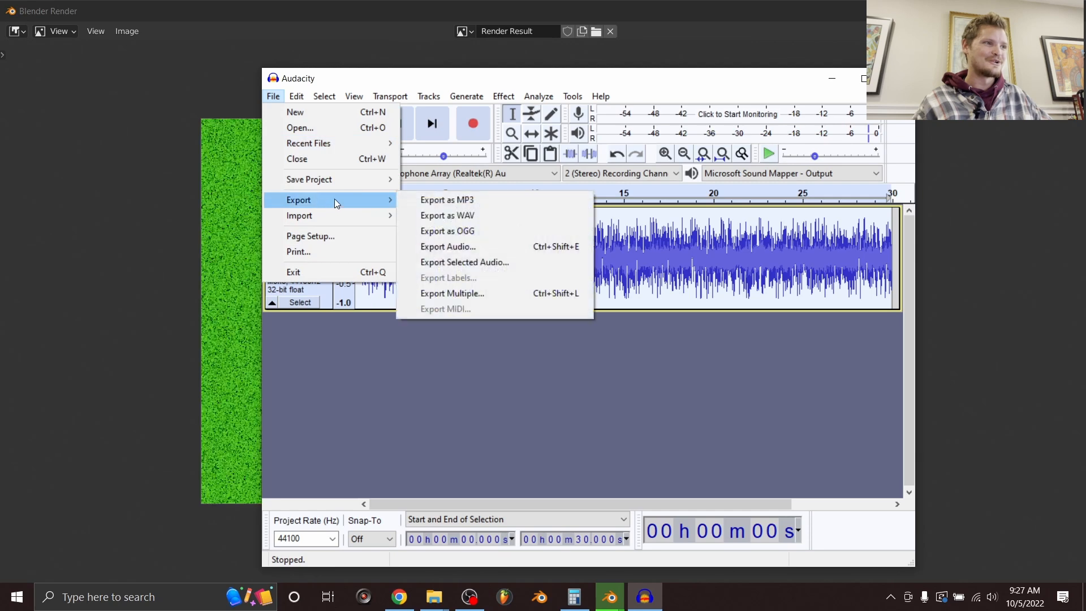
click(461, 212)
text(green noise audio for the s)
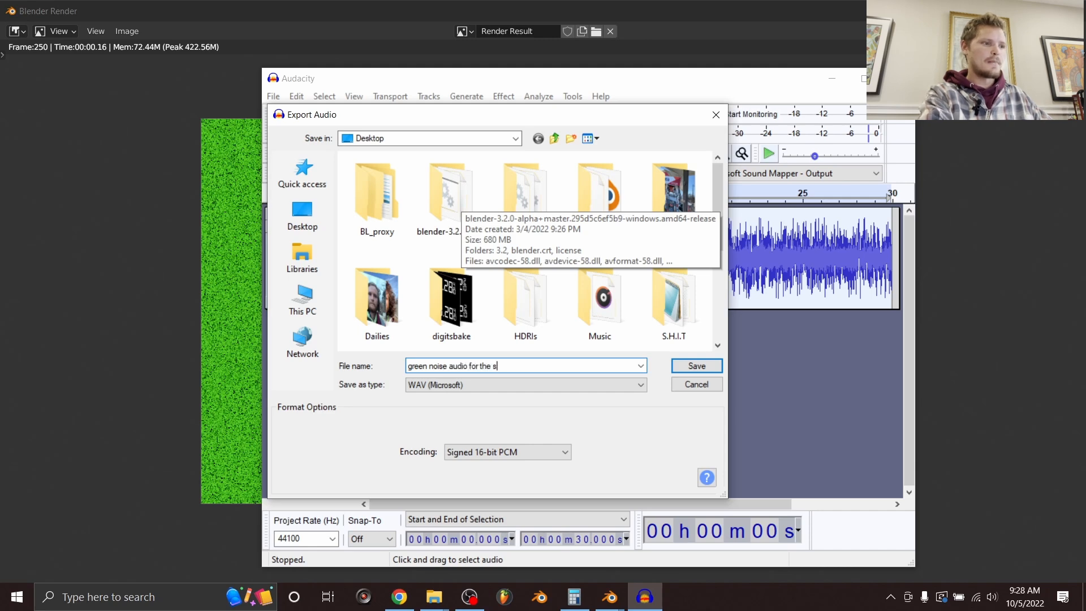
key(Return)
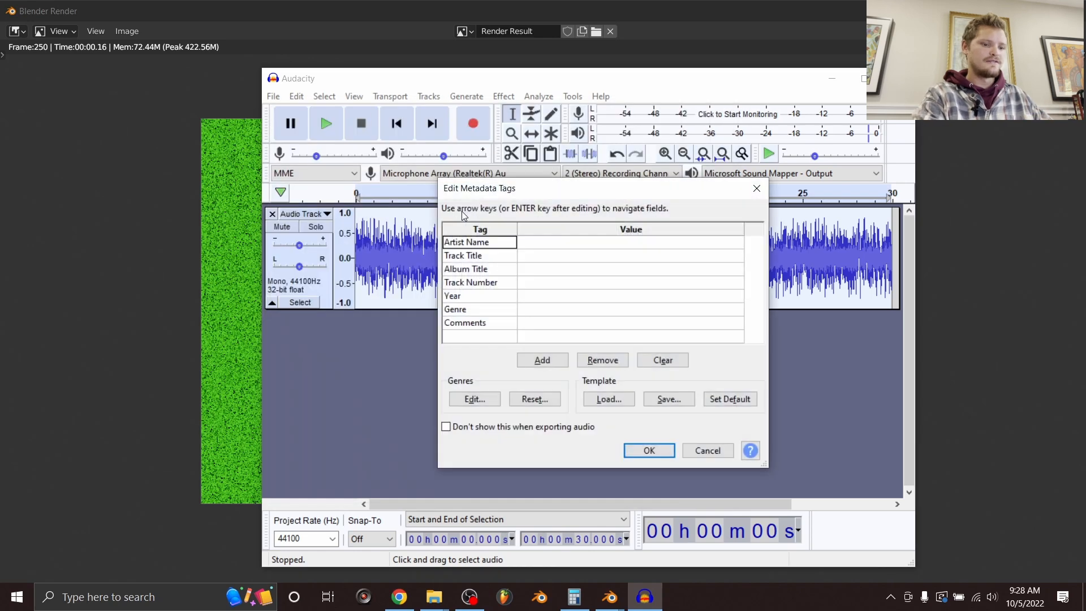
key(Return)
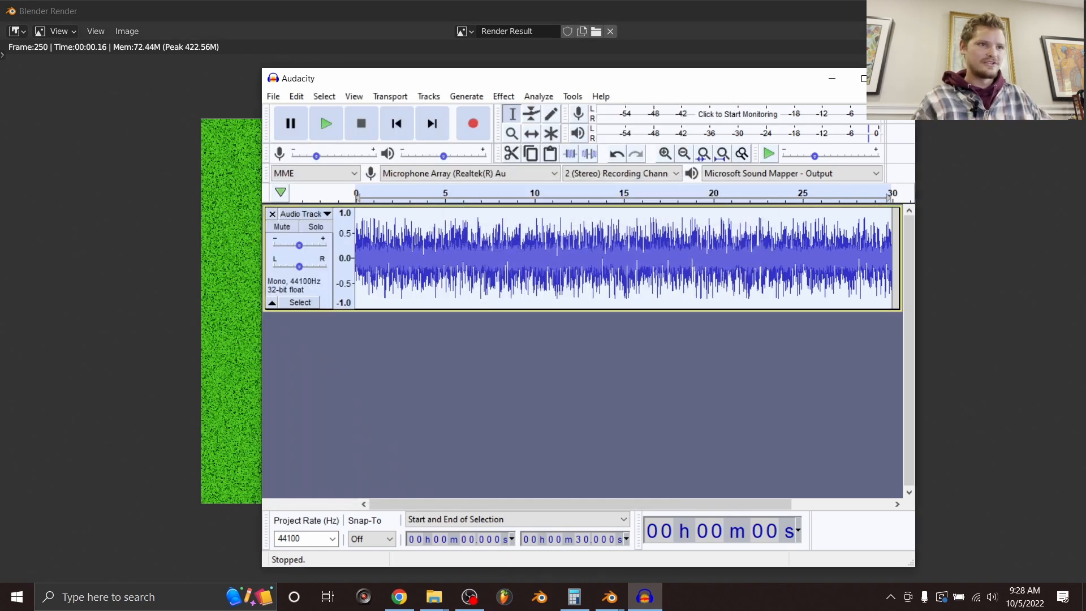
Close Audacity without saving the project and launch DaVinci Resolve
click(897, 79)
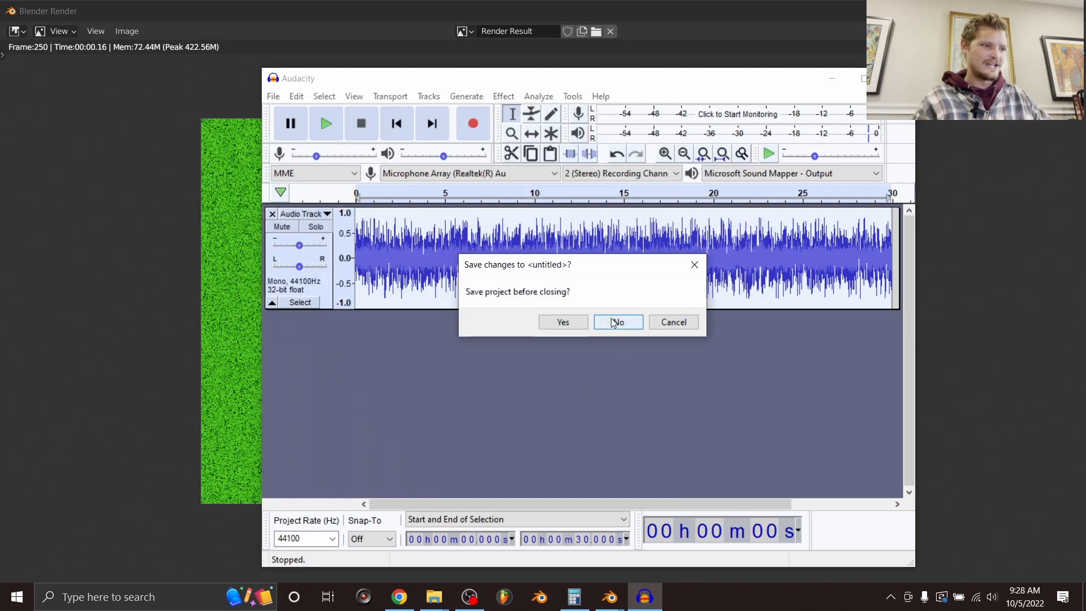
click(611, 321)
click(153, 597)
text(da)
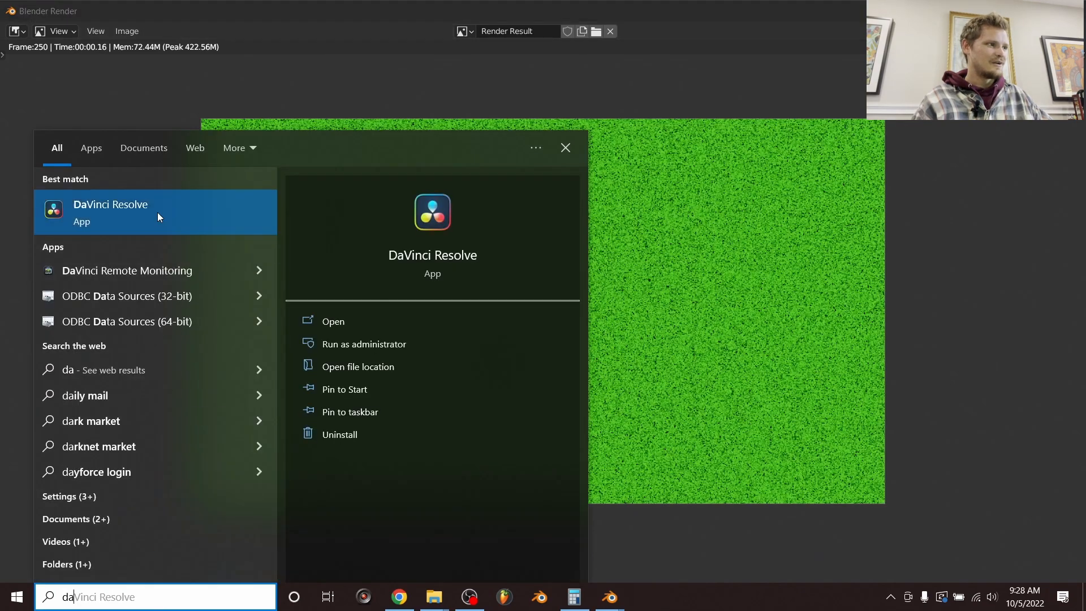
click(144, 206)
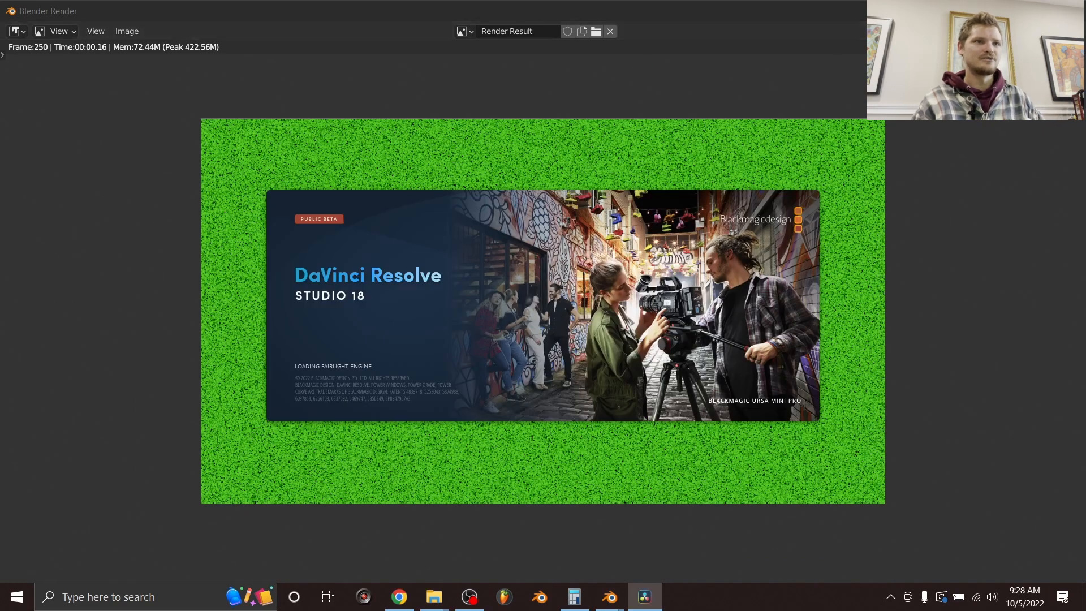
Close the render window and Blender, and open the Untitled Project in DaVinci Resolve on the Edit page
click(1072, 9)
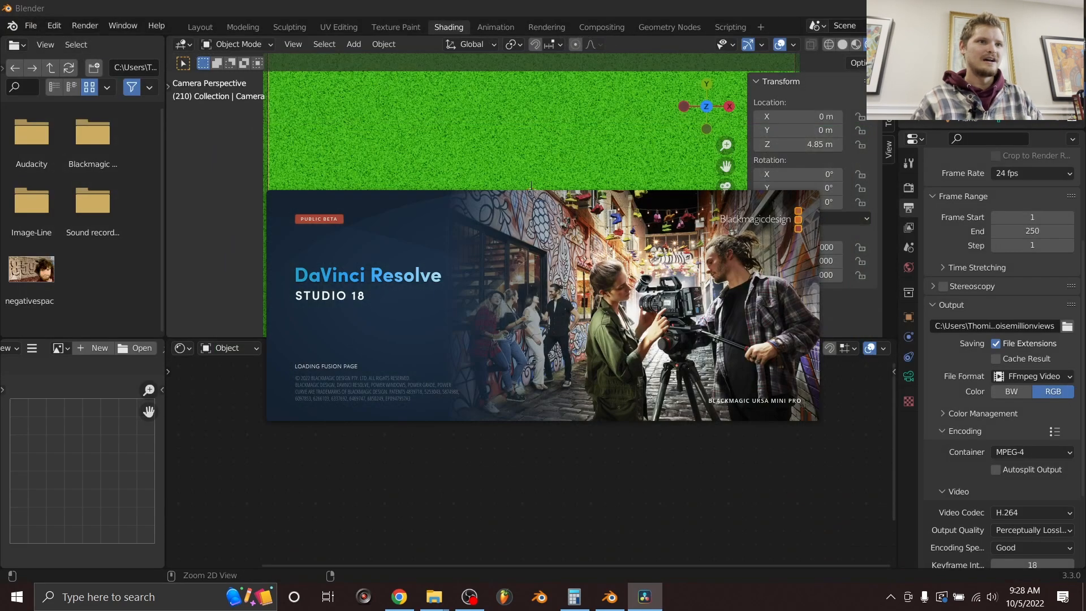
click(1071, 9)
click(570, 322)
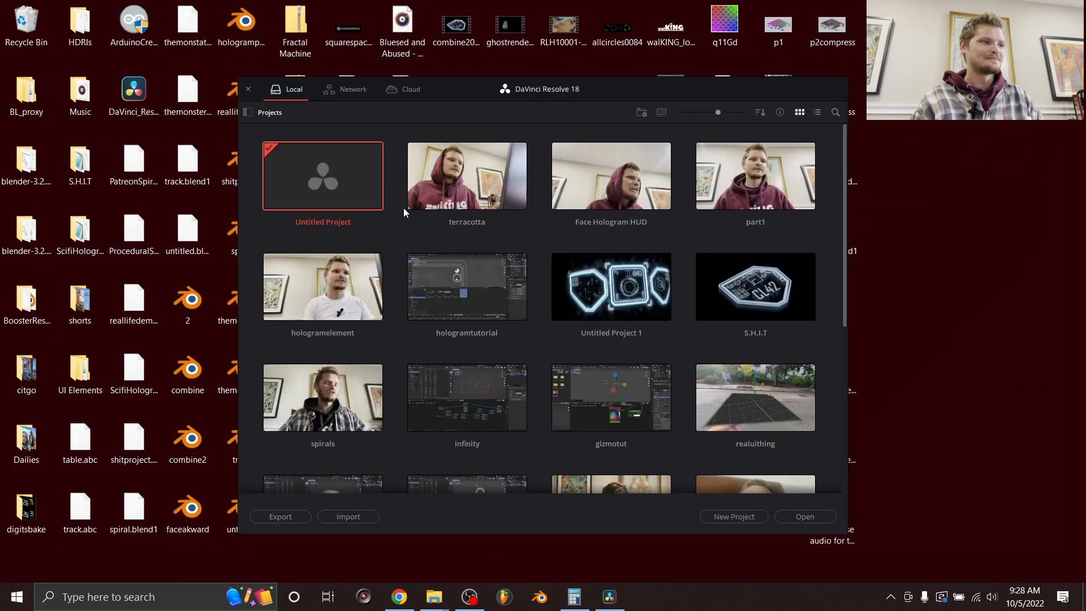
double_click(354, 182)
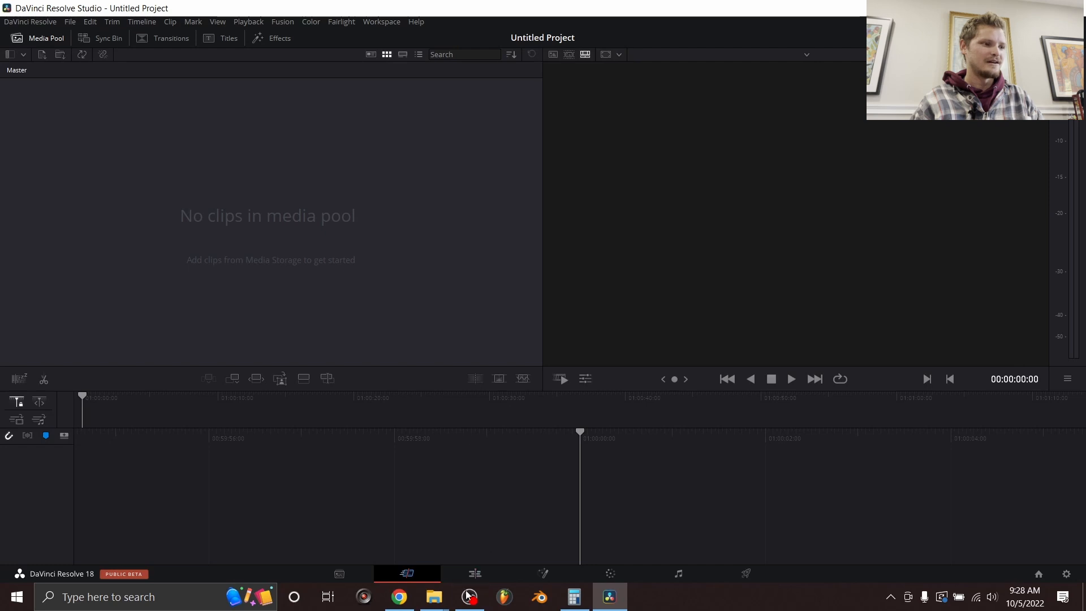
click(475, 573)
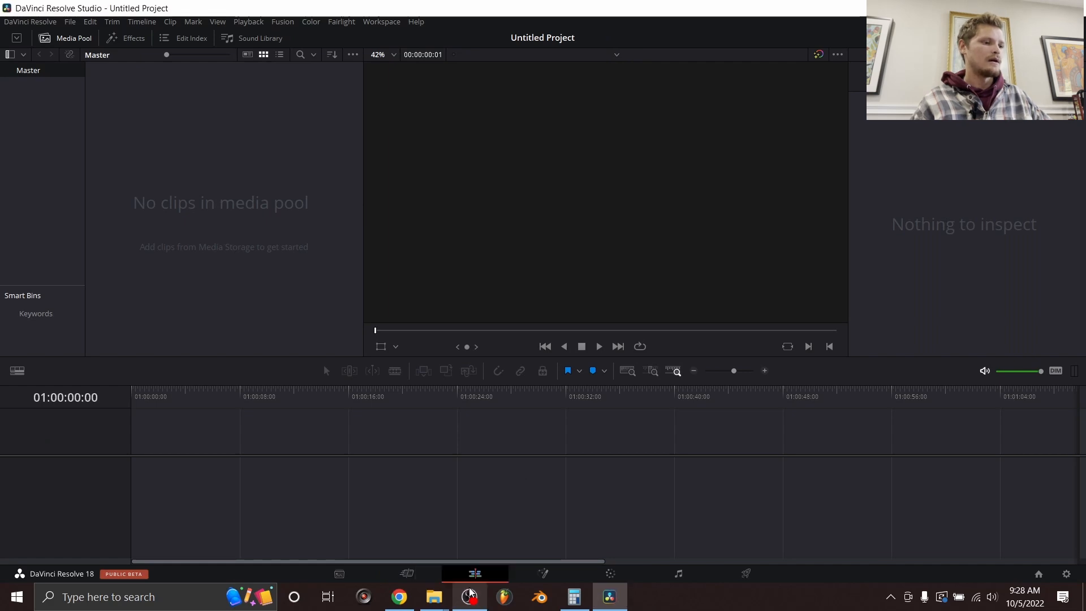
Import the rendered greennoisemillionviews video and the green noise WAV from the Desktop folder into the media pool
mouse_move(434, 596)
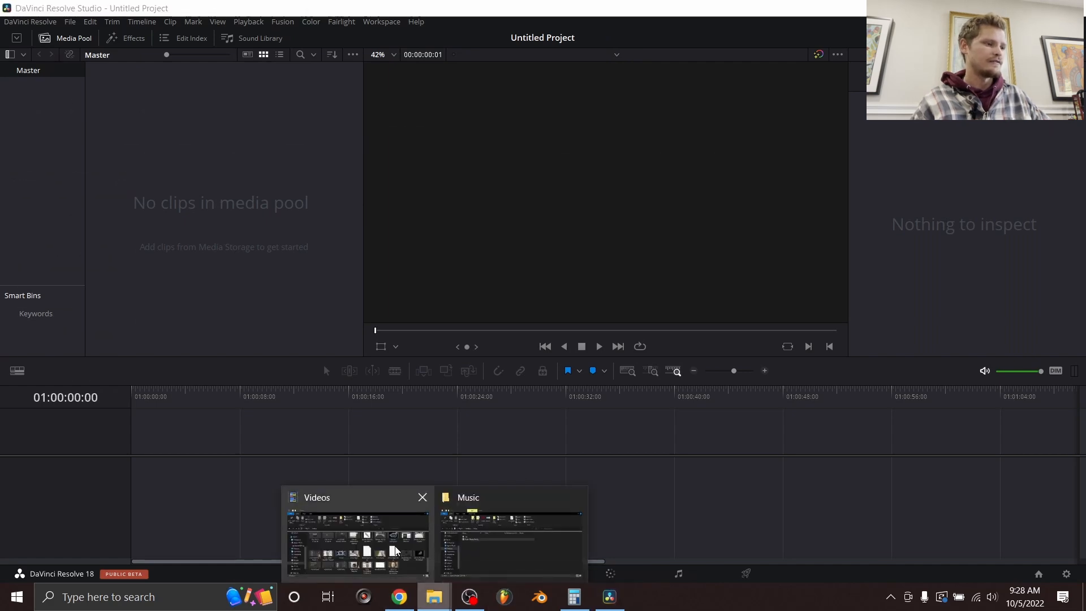
click(373, 546)
scroll(202, 401, up, 3)
click(199, 339)
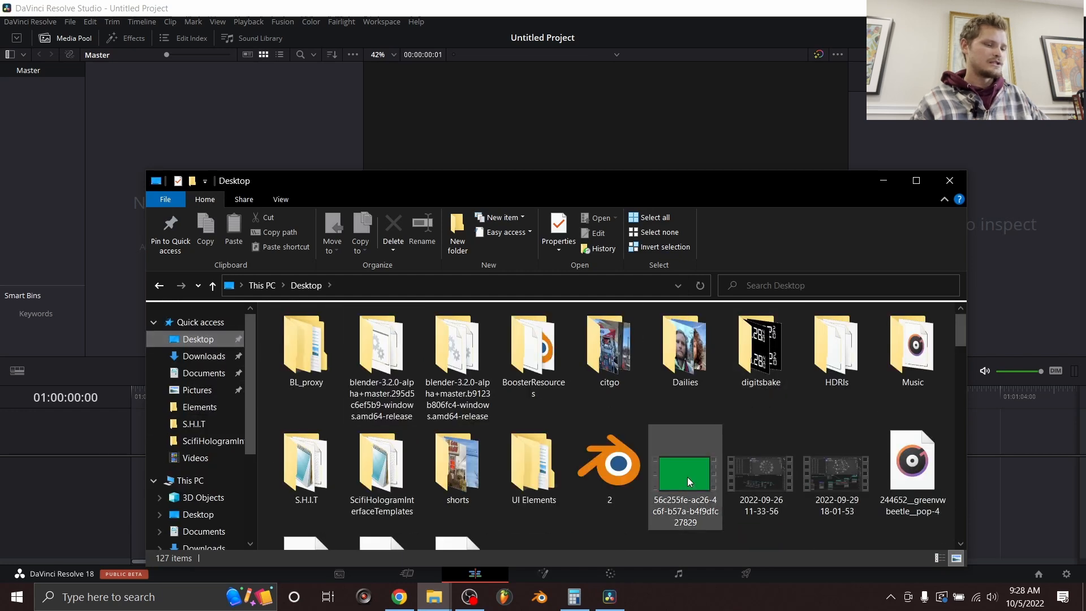
scroll(687, 477, down, 10)
drag(526, 358, 238, 148)
Place the green noise video on V1 and the WAV on A1 at the timeline start, and play them
drag(466, 391, 132, 476)
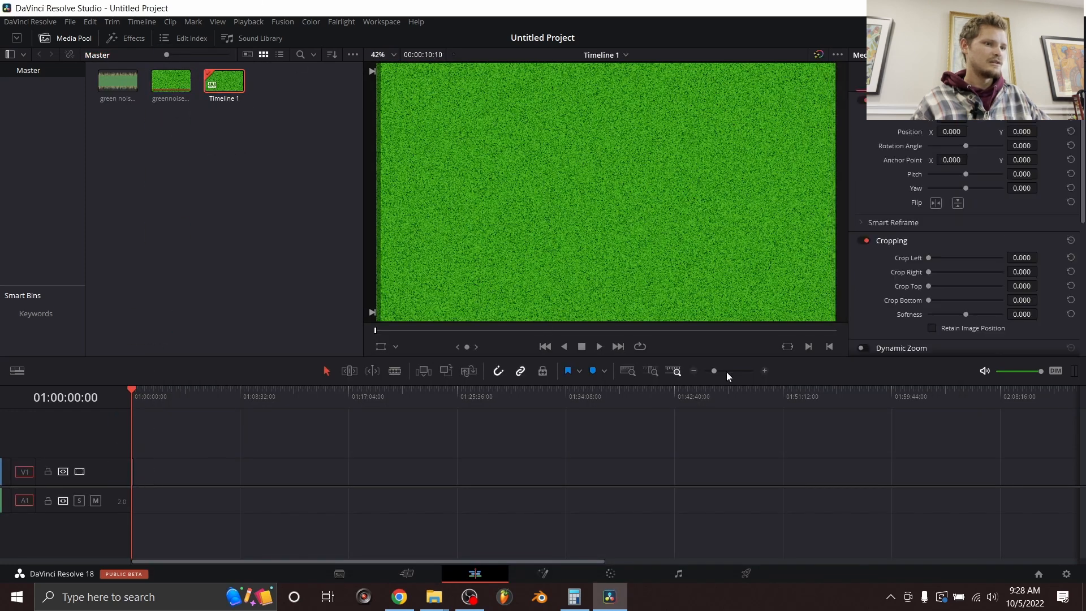
click(764, 370)
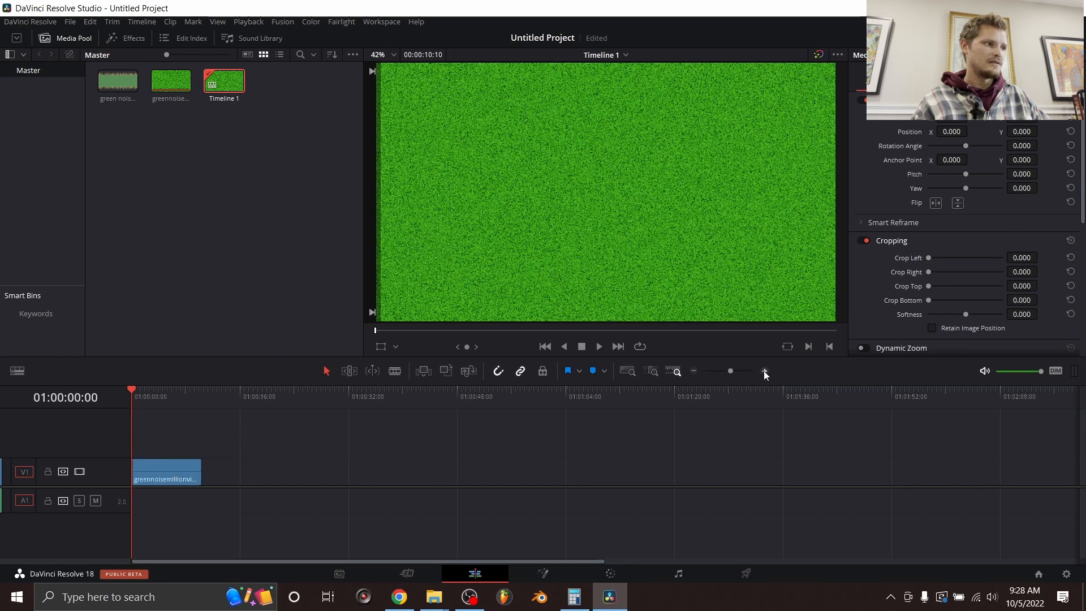
drag(117, 81, 135, 504)
key(space)
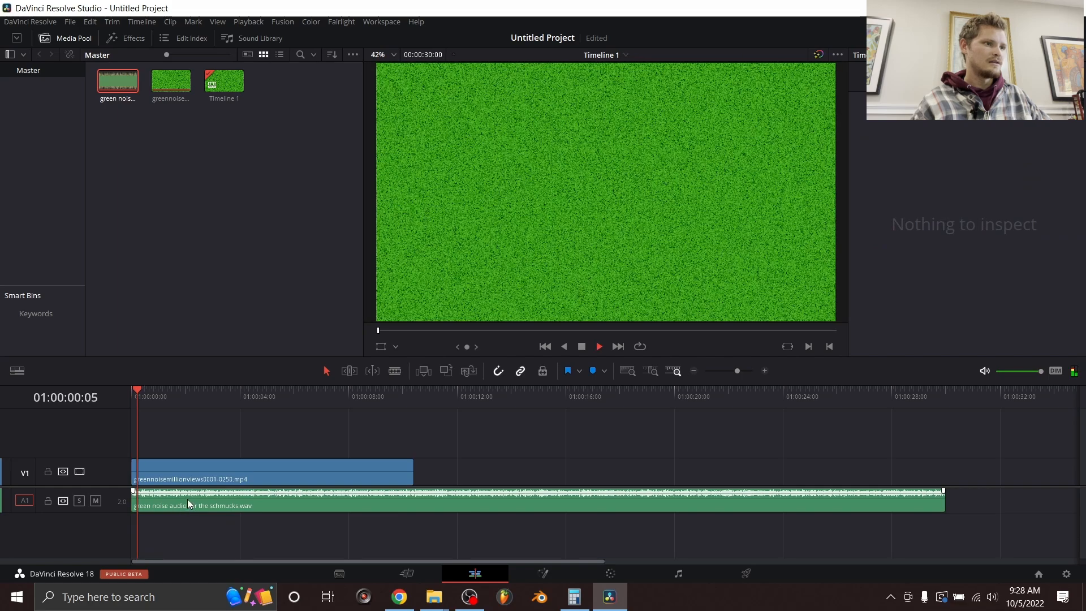
Copy the video clip and paste it twice end to end after the original on V1
click(252, 470)
key(ctrl+c)
click(412, 395)
key(ctrl+v)
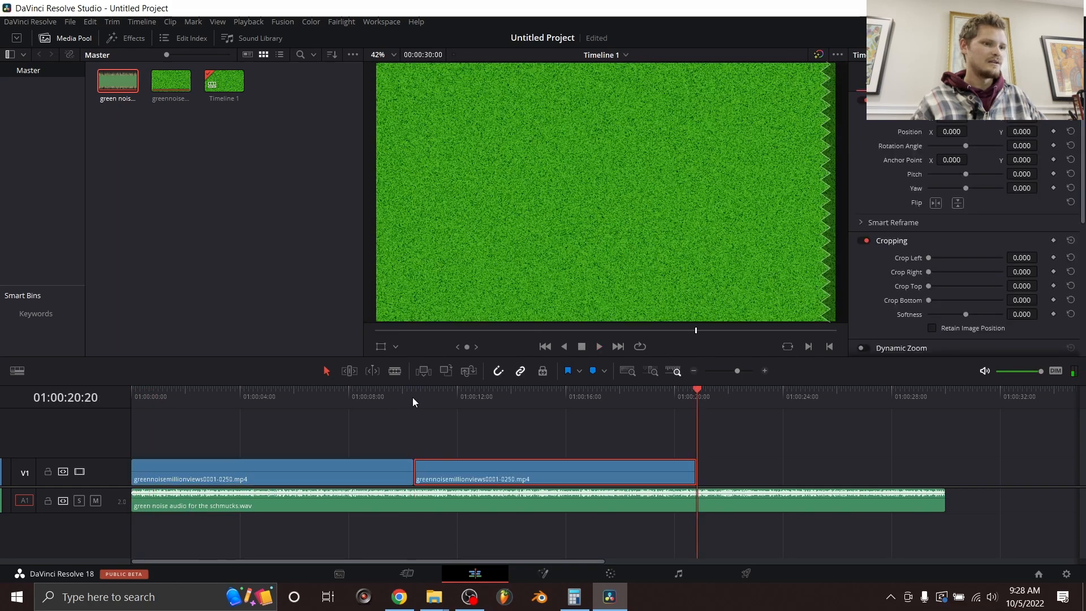
key(ctrl+v)
Duplicate the 30-second audio clip directly after the original on A1
click(931, 505)
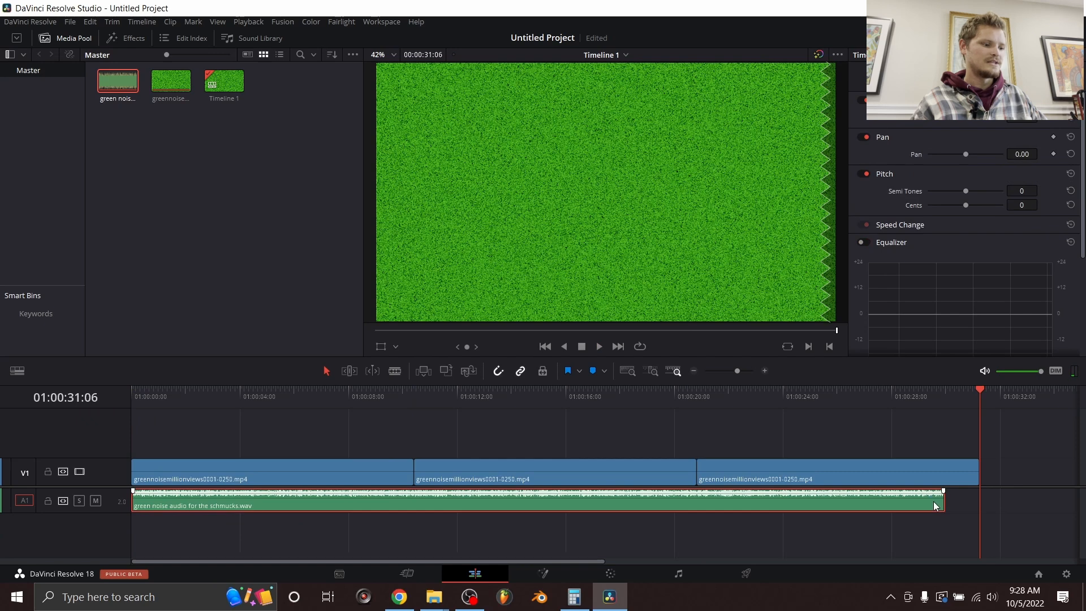
drag(959, 411, 944, 412)
click(943, 401)
key(ctrl+v)
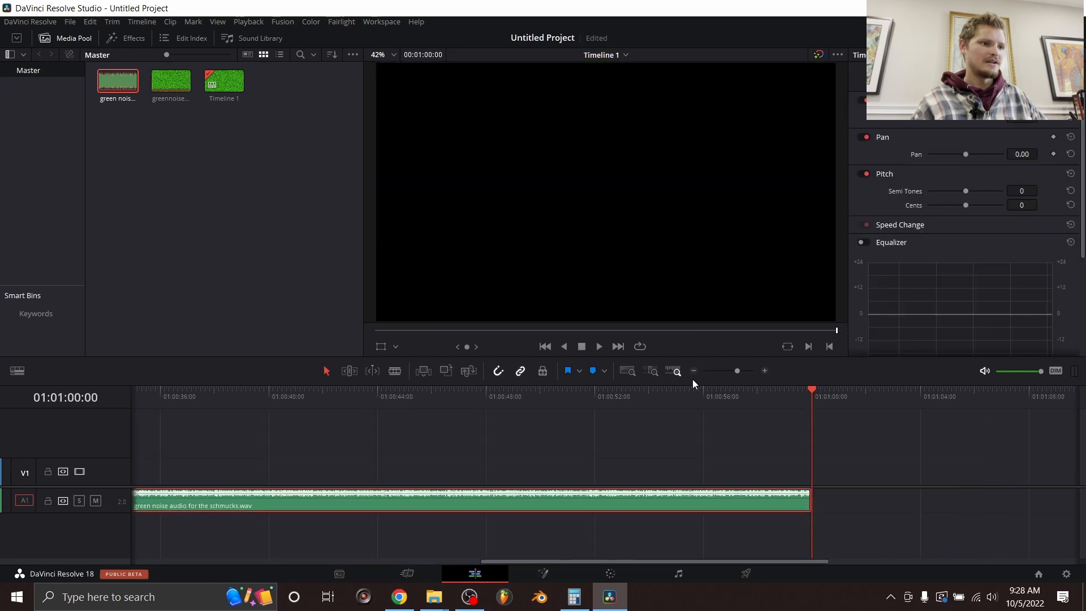
Duplicate the three video clips directly after the existing ones on V1
click(693, 371)
click(693, 371)
drag(382, 446, 102, 477)
click(348, 391)
key(ctrl+v)
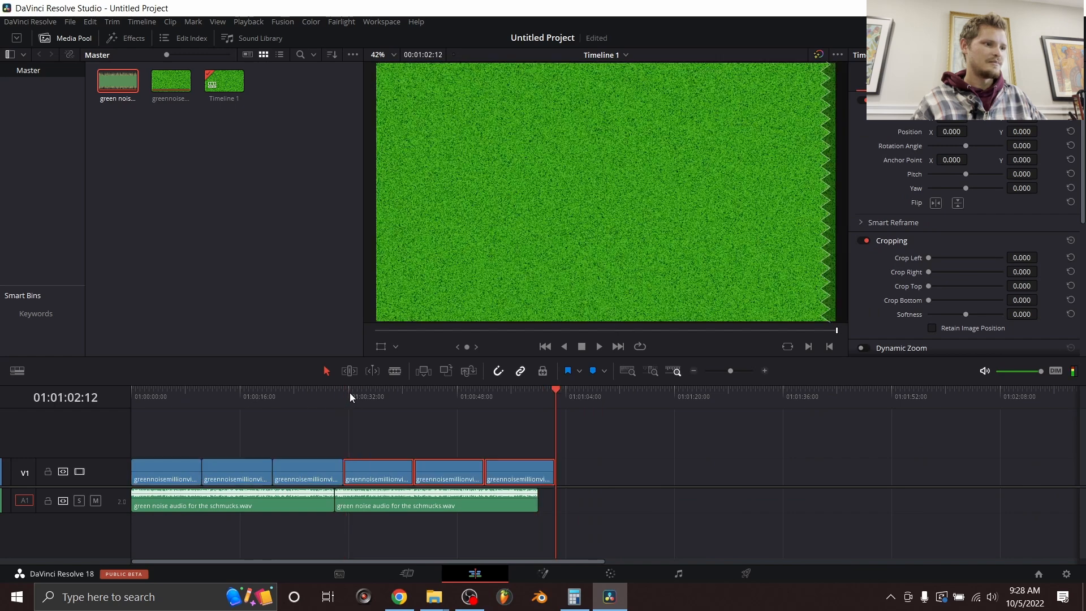
Trim the end of the last video clip to match the end of the audio at one minute
drag(575, 519, 169, 454)
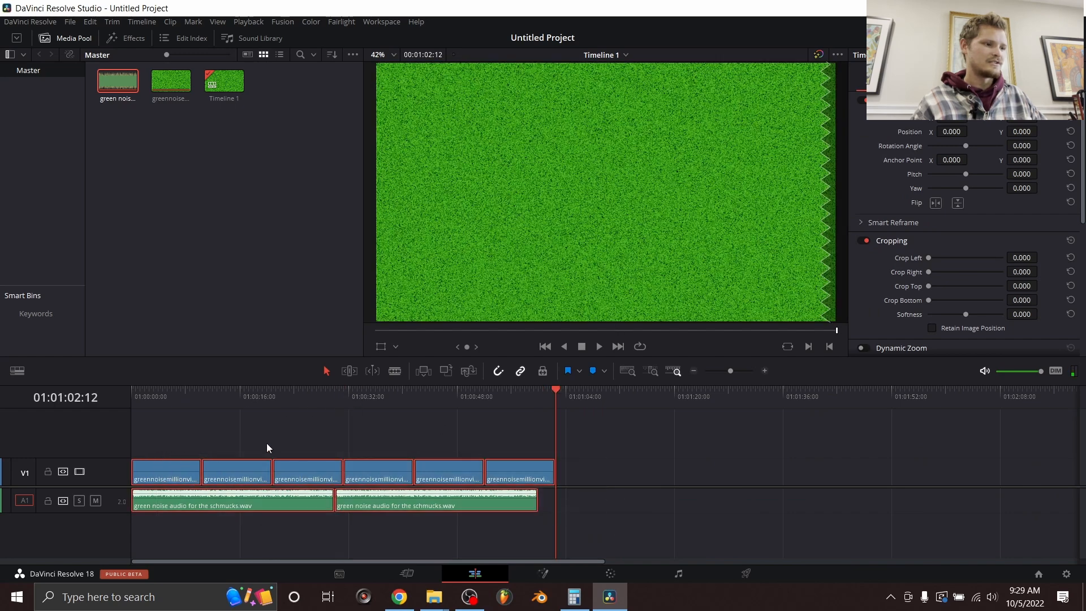
click(605, 483)
drag(555, 473, 538, 478)
Copy the one-minute block of video and audio clips and paste it at the end, extending the timeline to two minutes
drag(599, 533, 120, 472)
key(ctrl+c)
click(544, 401)
key(ctrl+v)
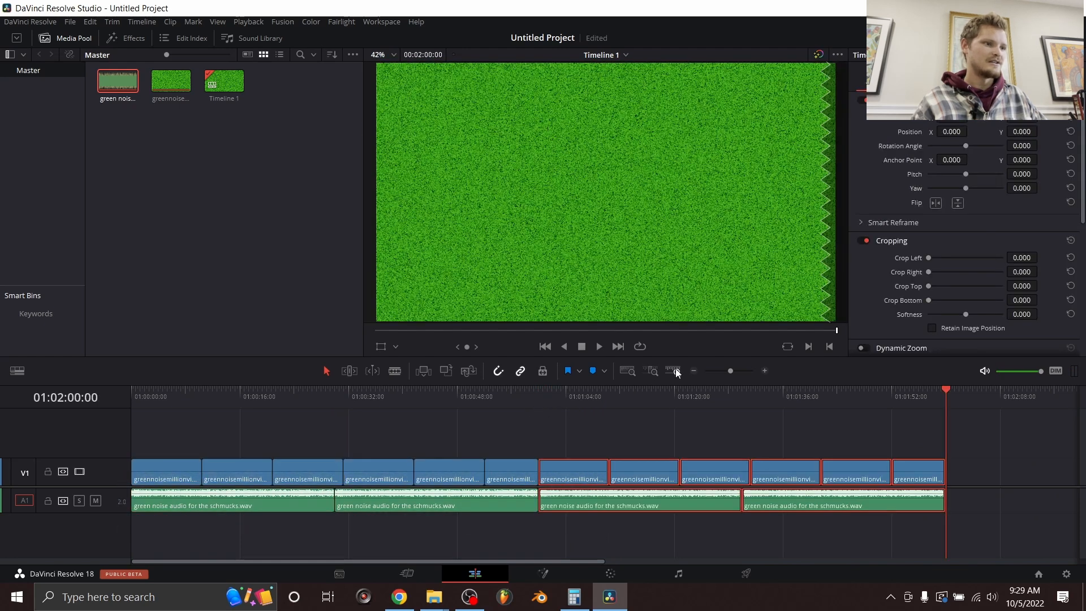
Repeatedly copy all video and audio clips and paste them at the end until the timeline is 16 minutes long
click(705, 372)
click(766, 374)
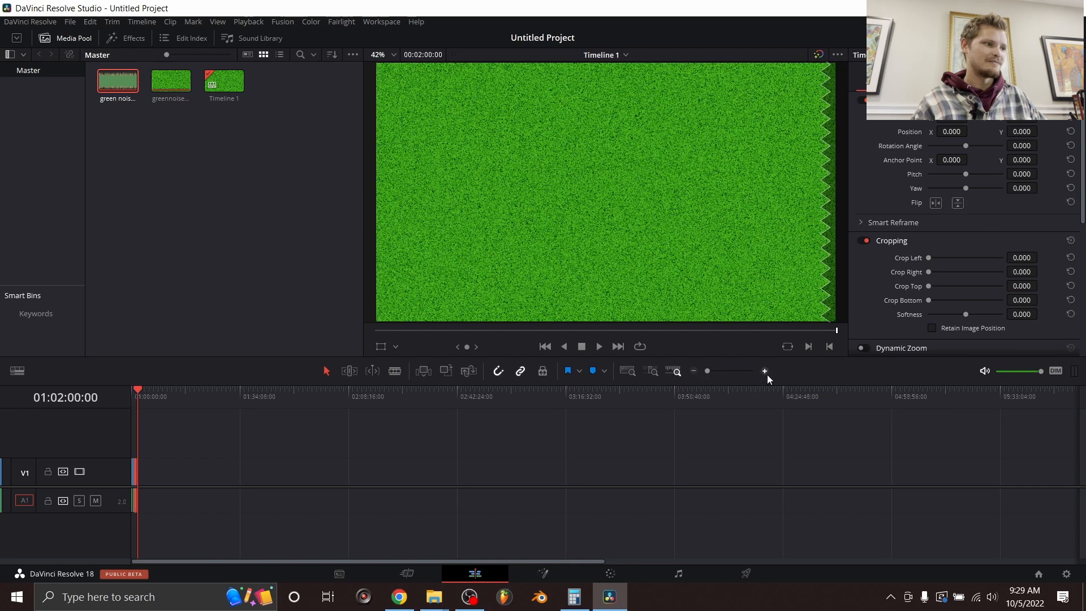
drag(472, 526, 119, 478)
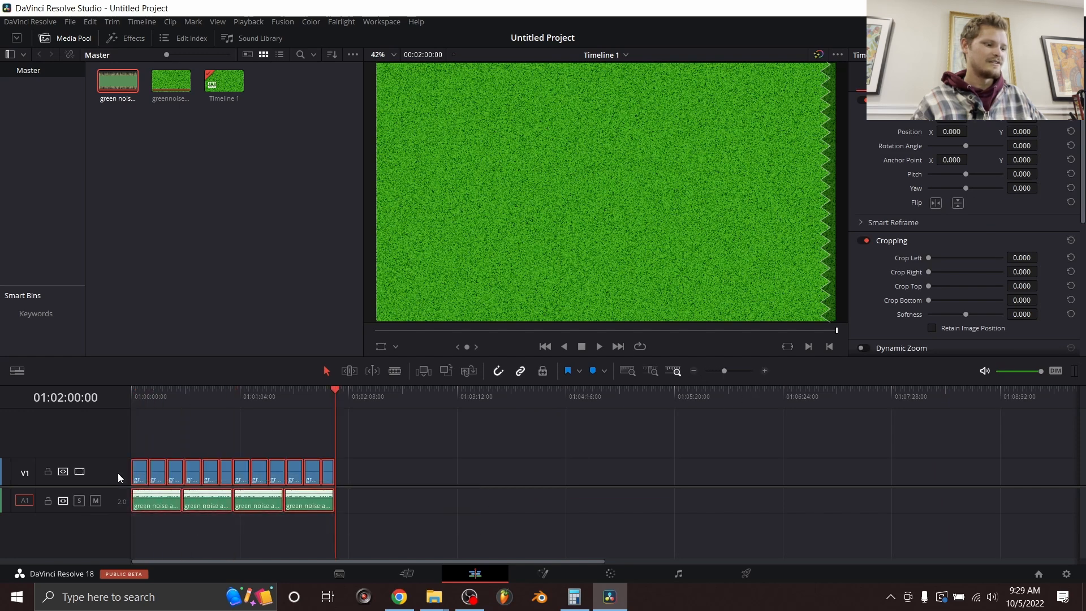
key(ctrl+v)
drag(579, 534, 79, 447)
key(ctrl+c)
key(ctrl+v)
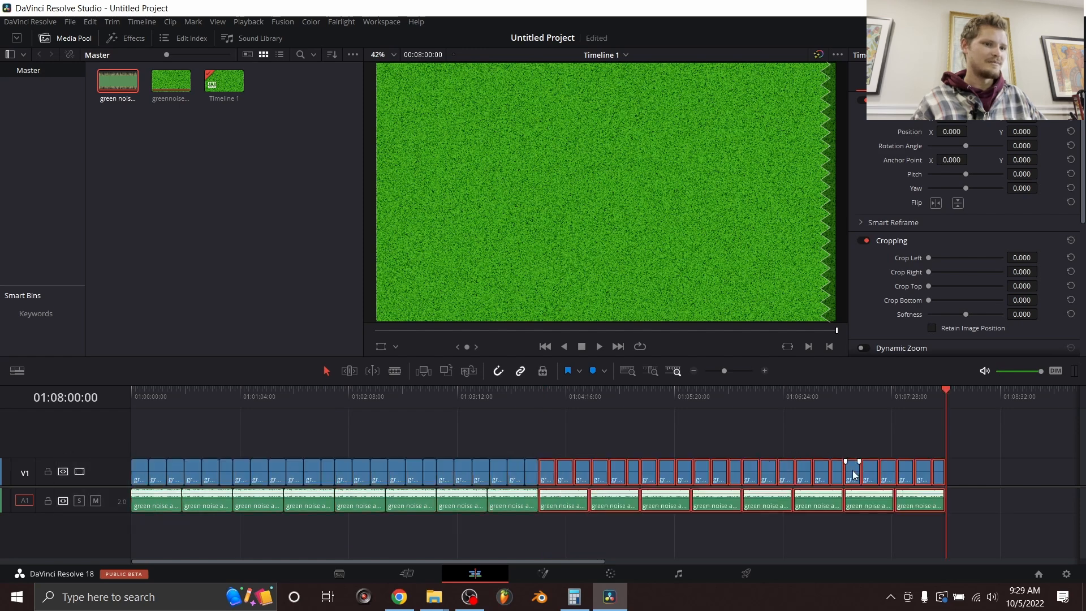
drag(1006, 536, 76, 457)
key(ctrl+c)
key(ctrl+v)
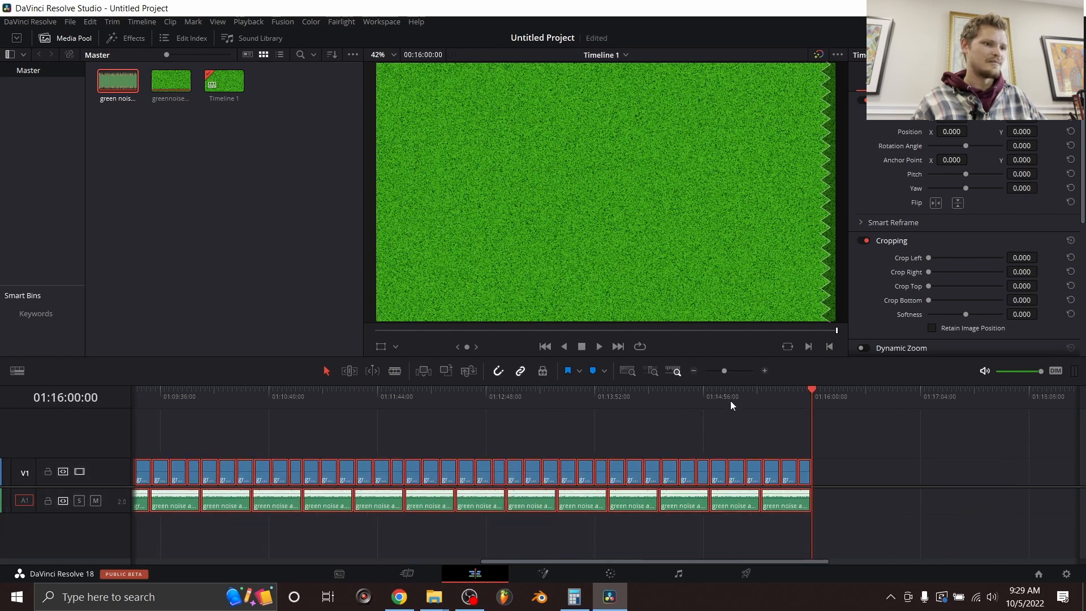
Double the whole set of clips twice more to extend the timeline to 1 hour 4 minutes
click(693, 370)
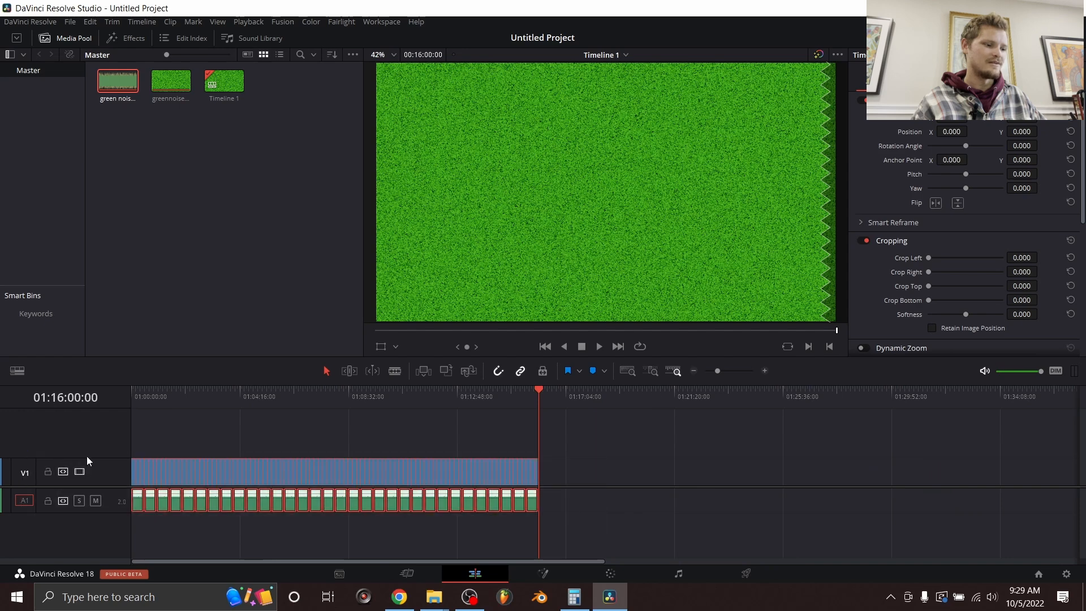
key(ctrl+c)
key(ctrl+v)
drag(1004, 542, 198, 419)
key(ctrl+c)
key(ctrl+v)
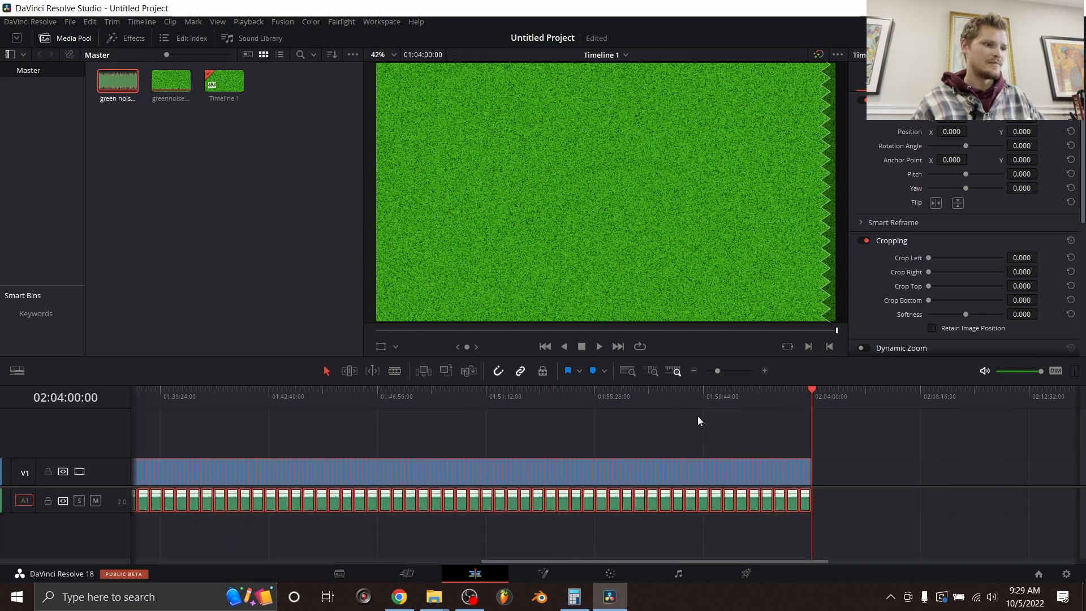
Examine the clips around the 02:00:00:00 timecode near the end of the timeline
drag(744, 403, 771, 403)
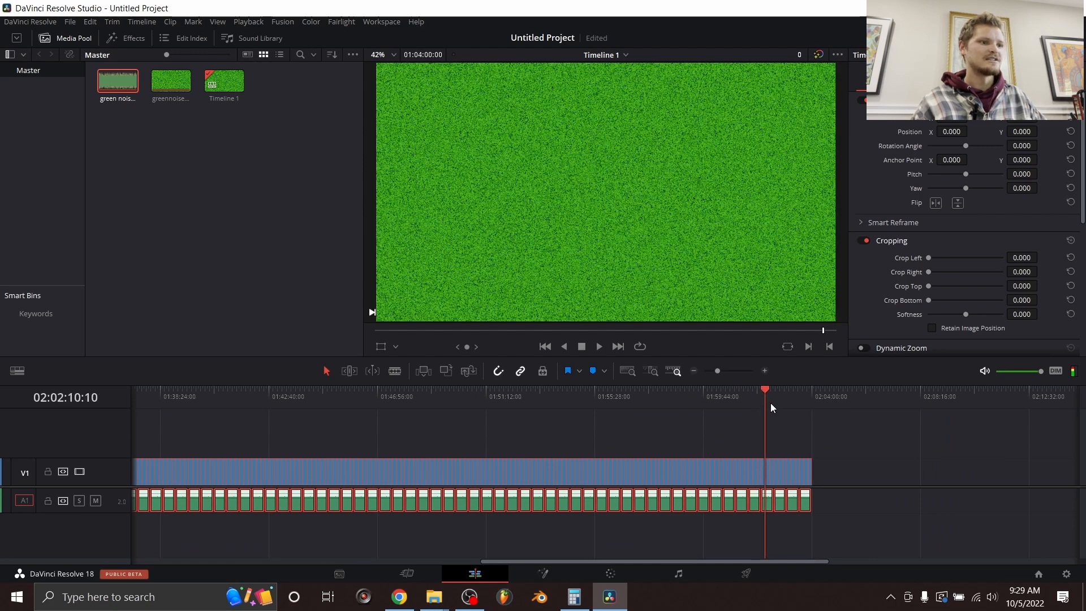
click(768, 373)
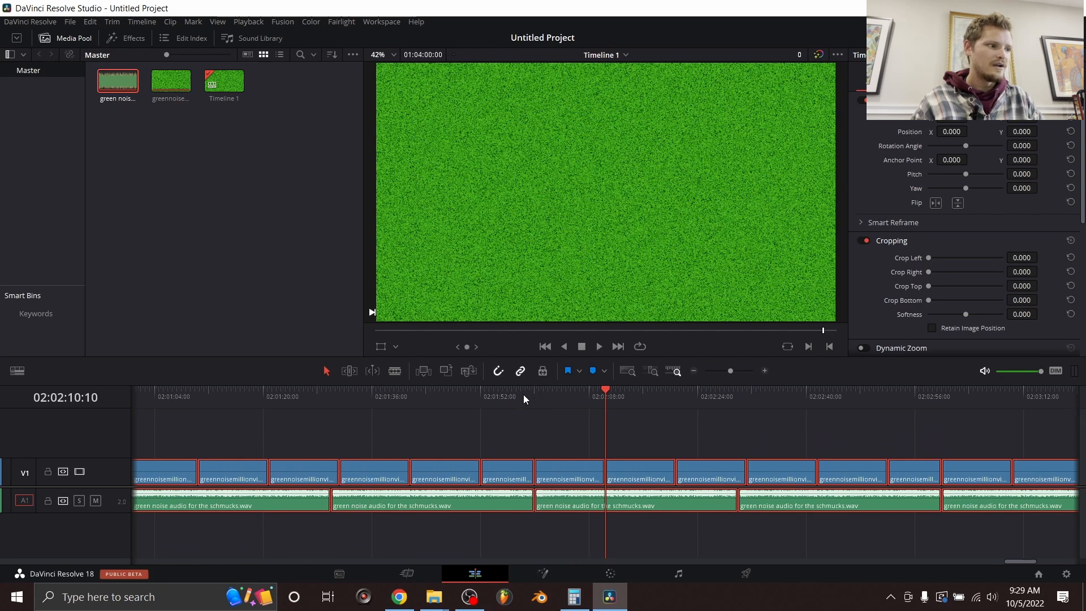
scroll(431, 460, left, 10)
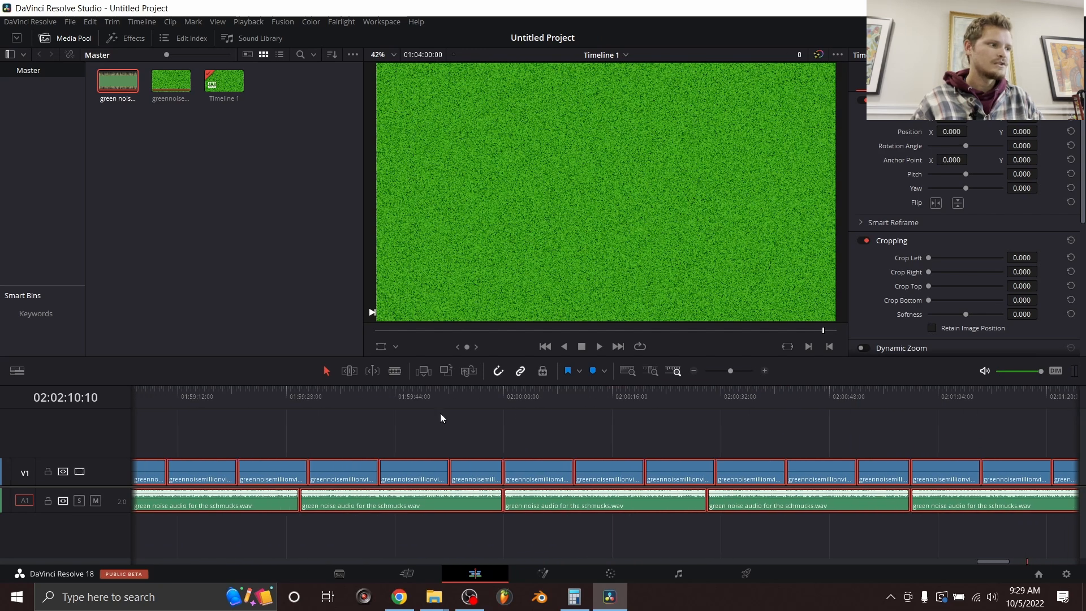
scroll(246, 439, left, 3)
click(245, 398)
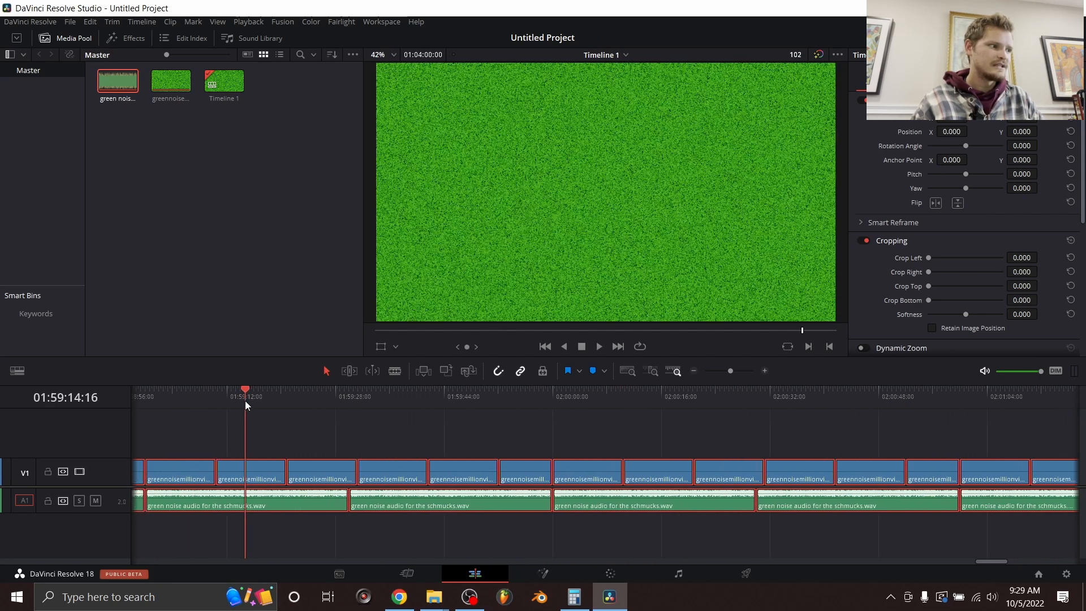
drag(246, 399, 369, 400)
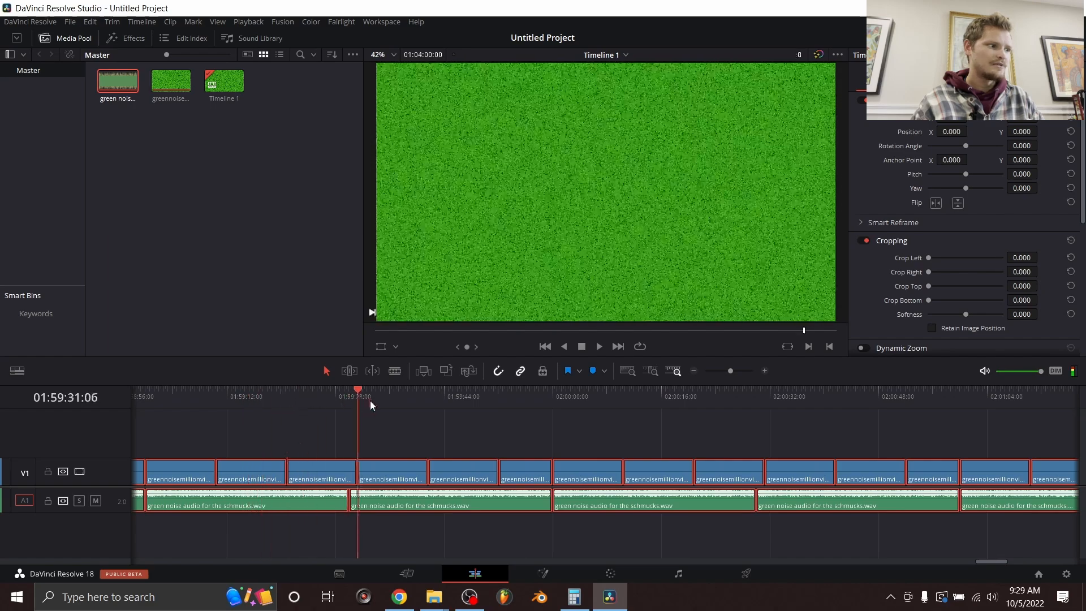
Scrub through the second half of the timeline towards its end to locate the one-hour point at 02:00:00:00
click(690, 374)
click(691, 374)
click(691, 374)
drag(202, 393, 665, 423)
middle_drag(907, 448, 151, 412)
drag(550, 399, 926, 461)
middle_drag(926, 461, 555, 443)
drag(825, 398, 867, 403)
middle_drag(838, 440, 415, 427)
drag(741, 400, 937, 396)
middle_drag(938, 407, 468, 464)
drag(677, 397, 951, 409)
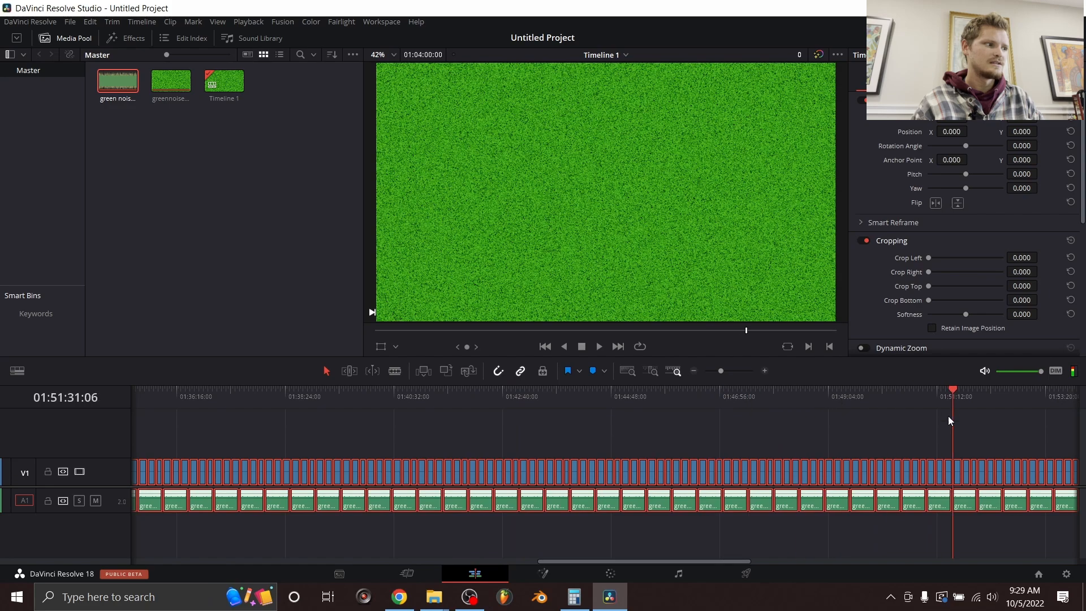
middle_drag(952, 409, 647, 469)
drag(678, 397, 971, 398)
middle_drag(970, 398, 565, 444)
drag(602, 396, 720, 397)
Delete all video and audio clips after the 02:01:00:00 timecode and place the playhead at the new end
click(767, 371)
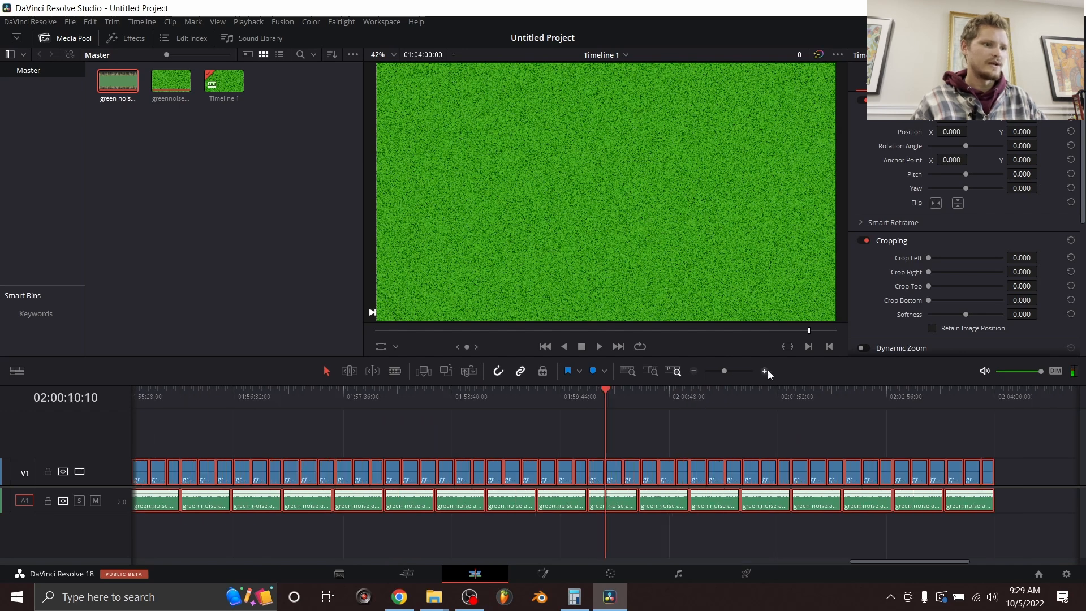
click(767, 370)
middle_drag(755, 454, 513, 434)
drag(533, 541, 687, 431)
key(Delete)
middle_drag(371, 456, 1021, 435)
click(784, 395)
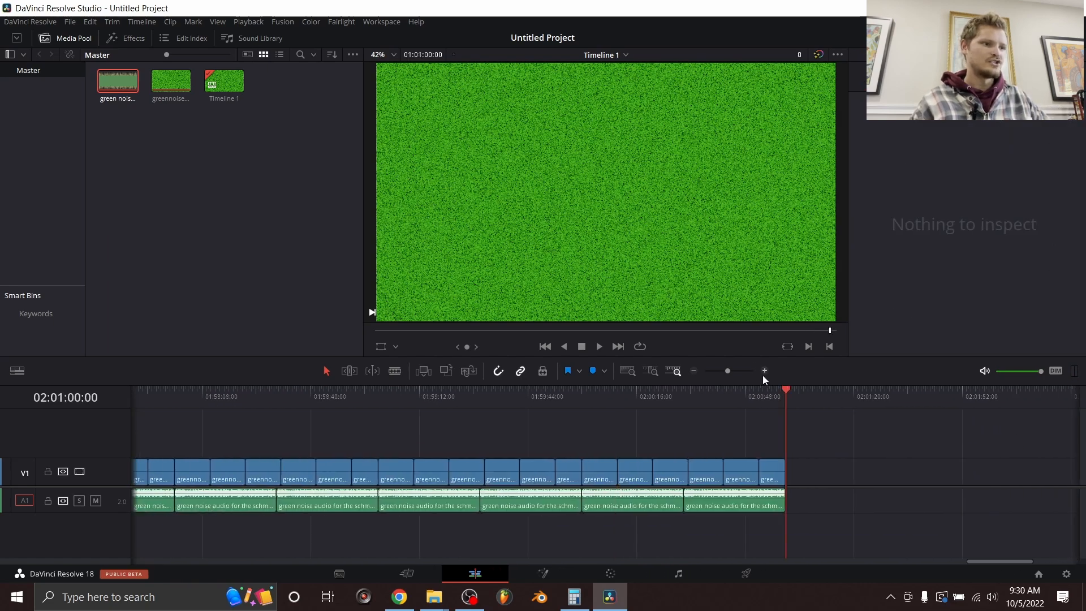
Delete the remaining video and audio clips after 02:00:00:00 to cut the timeline to exactly one hour
click(764, 370)
drag(177, 401, 194, 401)
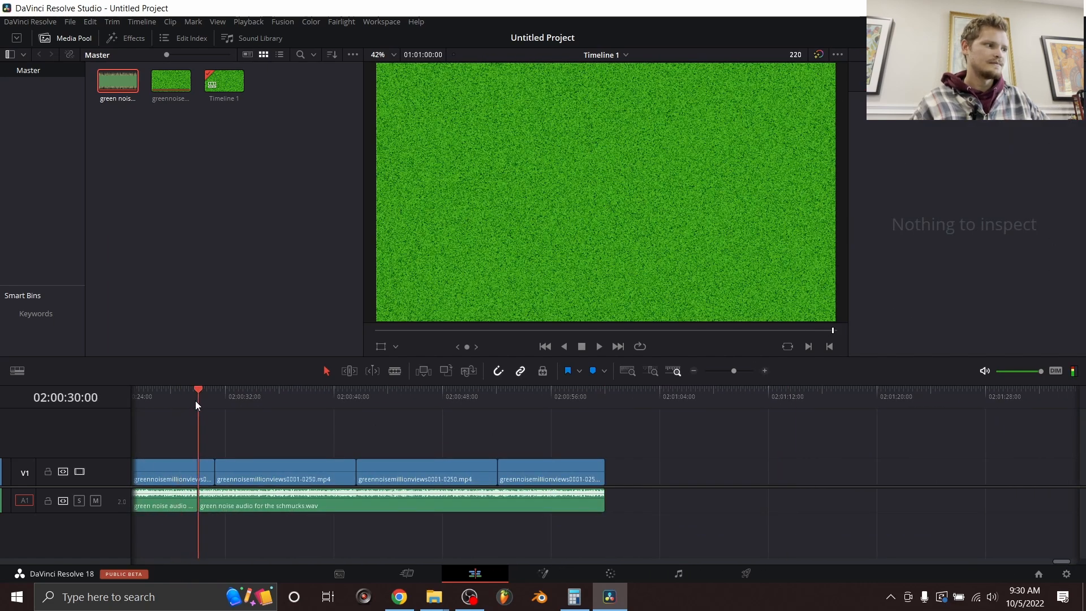
middle_drag(326, 408, 685, 409)
drag(255, 402, 207, 407)
middle_drag(239, 408, 404, 410)
click(317, 402)
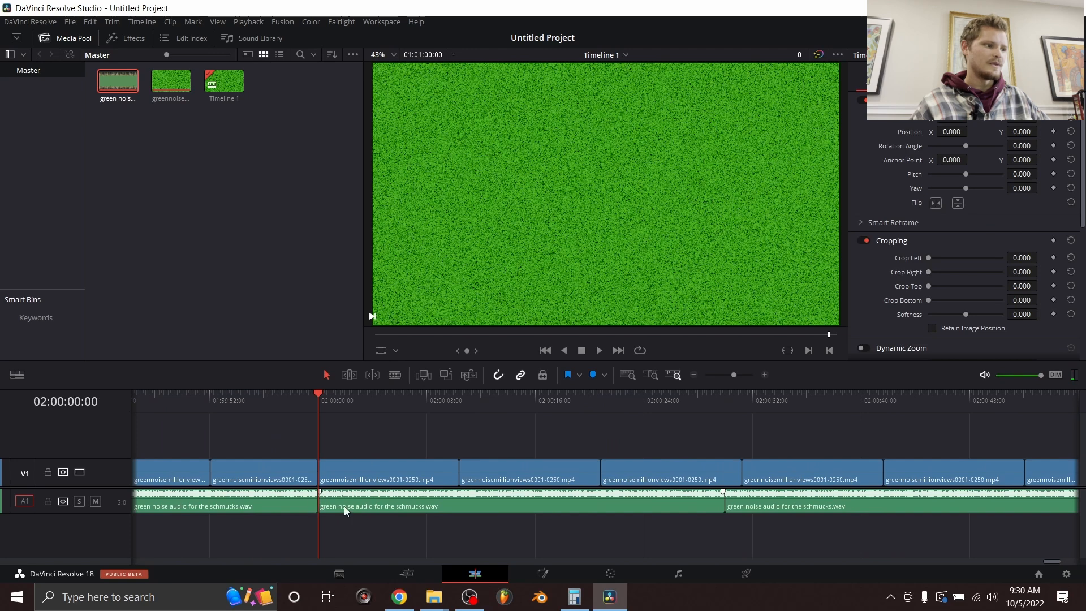
drag(365, 528, 817, 443)
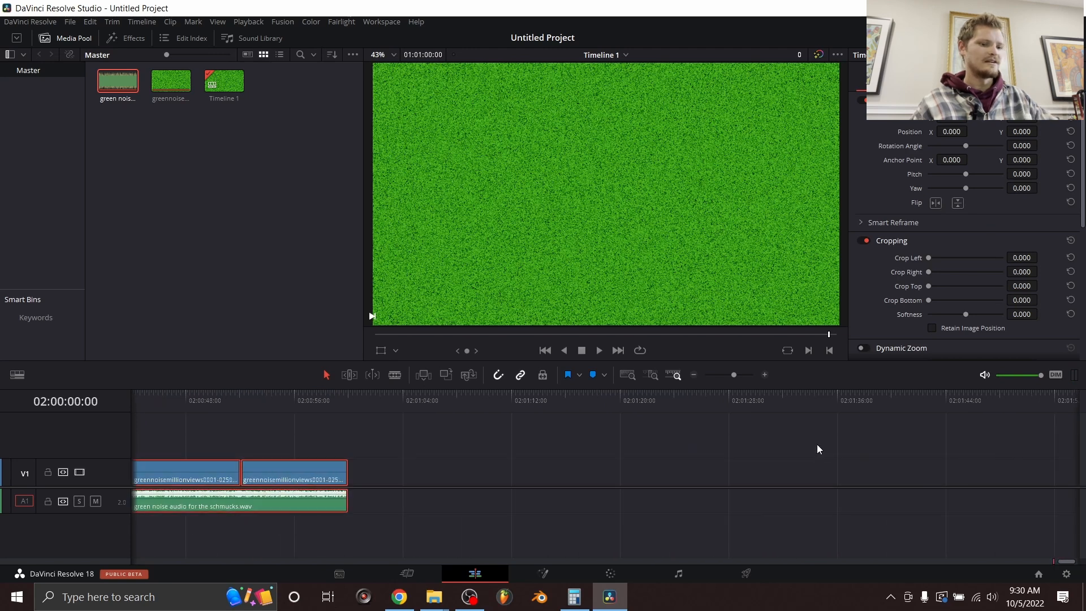
key(Delete)
Play back the last few seconds of the timeline to check how the video ends
scroll(622, 447, left, 5)
click(523, 469)
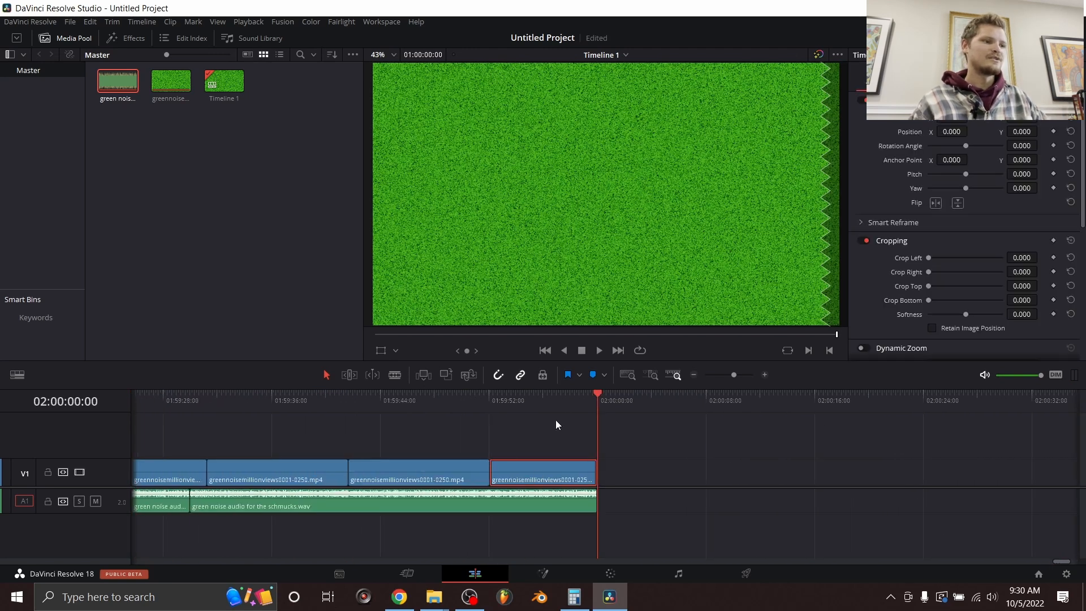
click(578, 394)
key(space)
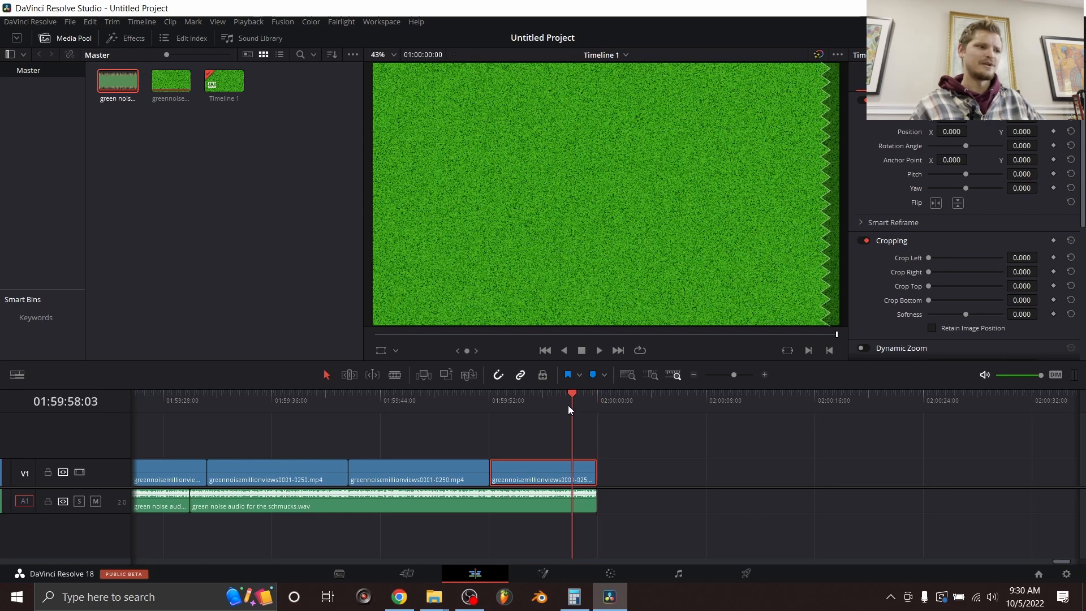
click(533, 400)
Choose the YouTube 1080p render preset and set the output to the Videos folder as "Super Deep GREEN NOISE [for Focus, Study, Relaxation]"
click(746, 573)
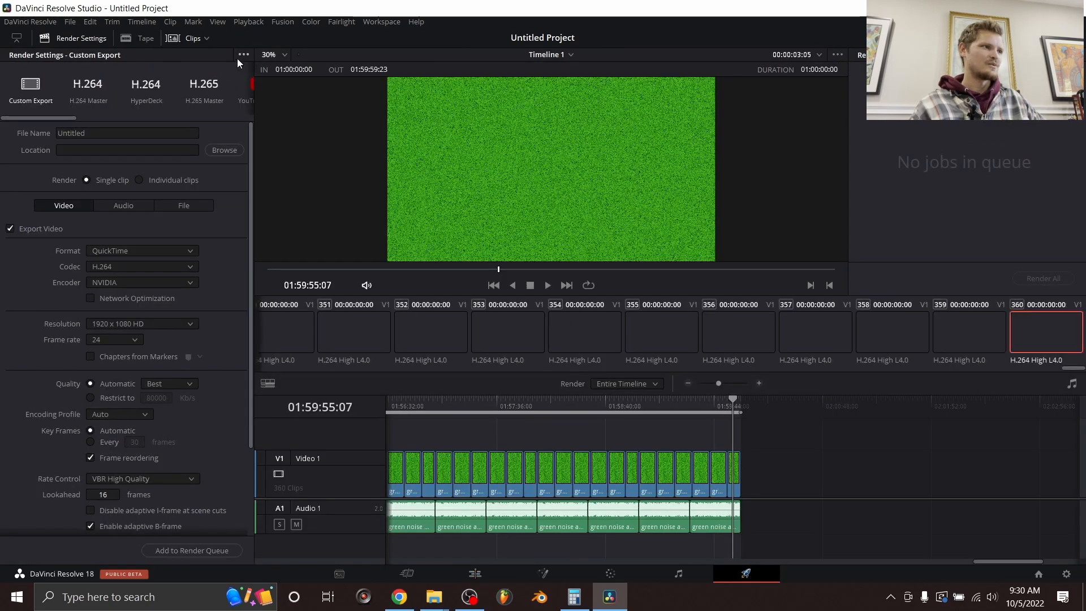
click(243, 91)
click(224, 150)
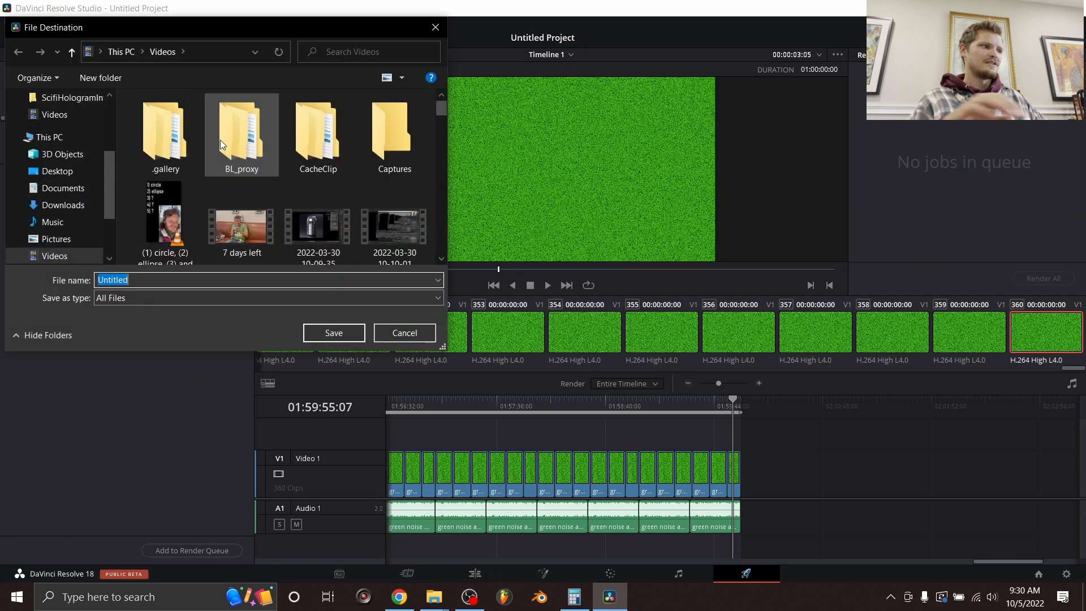
text(Super Deep Green N)
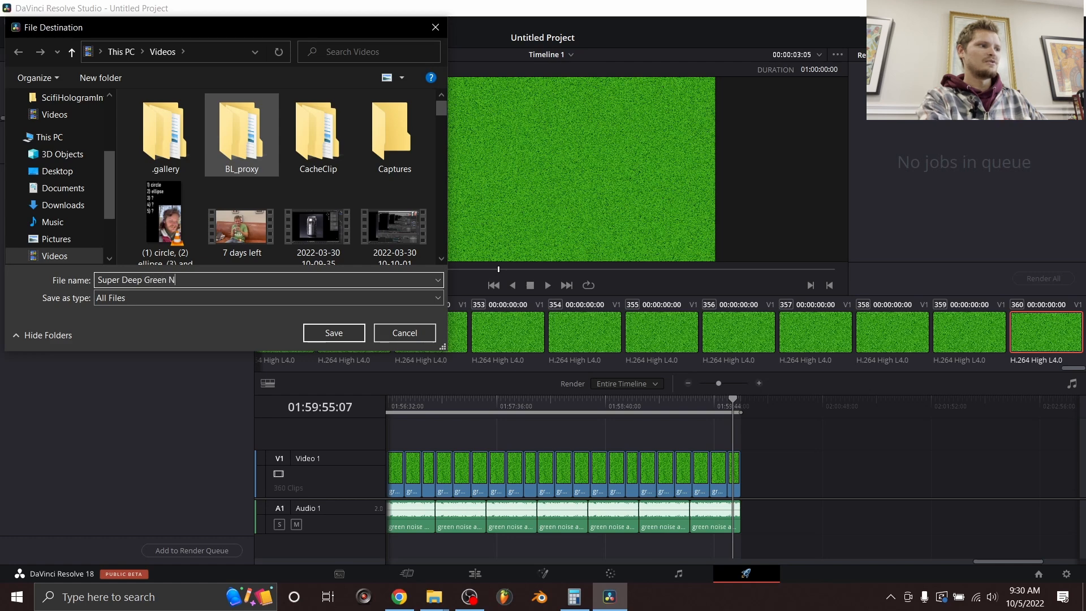
key(BackSpace)
key(BackSpace)
key(BackSpace)
key(BackSpace)
key(BackSpace)
key(BackSpace)
key(BackSpace)
key(BackSpace)
text(REEN NOISE [])
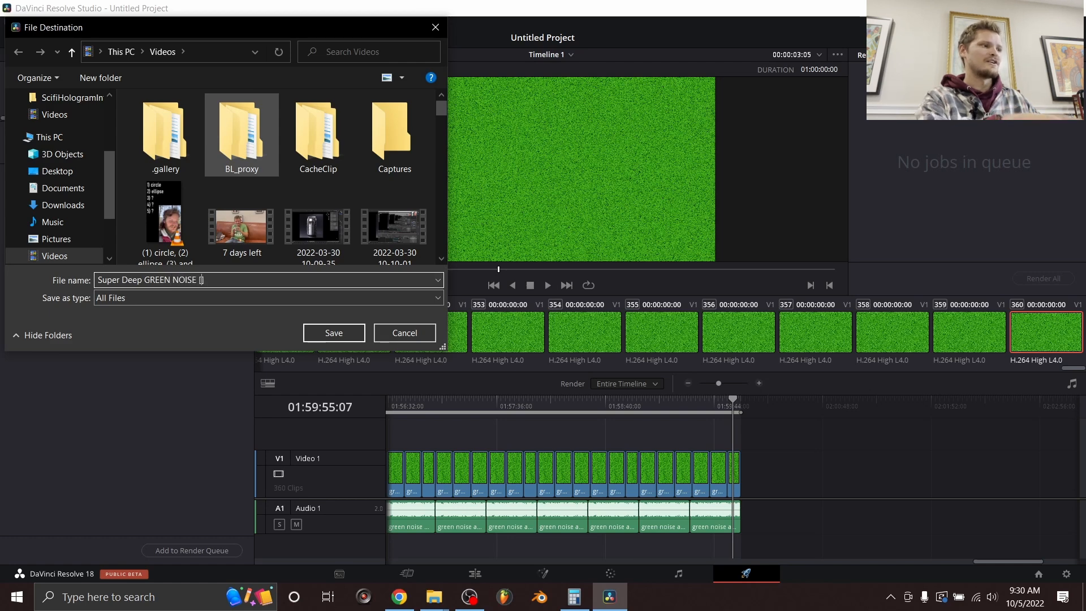
text(for Focus)
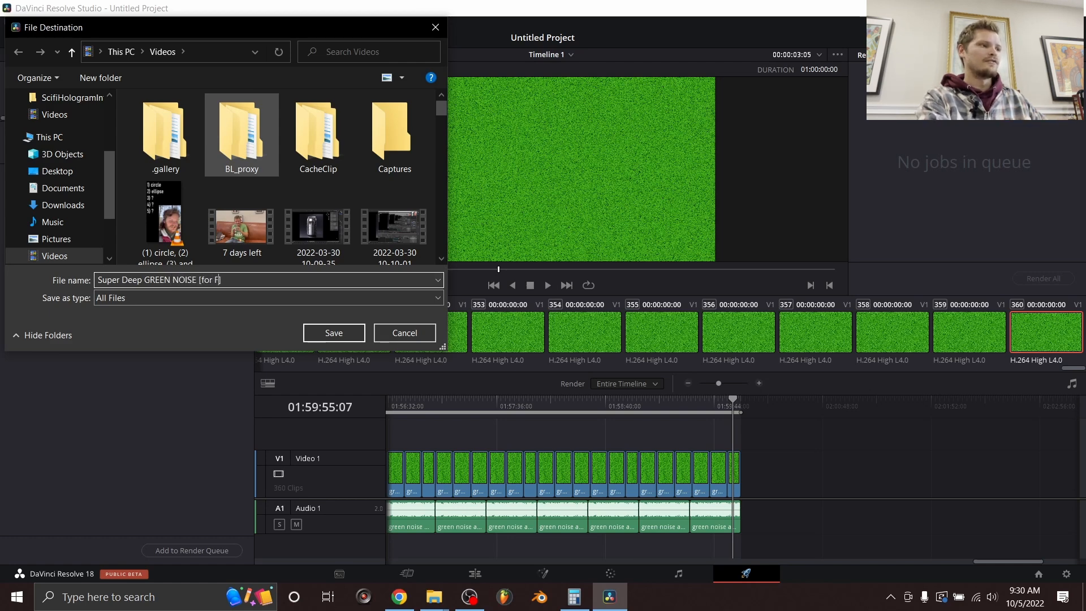
text(, s)
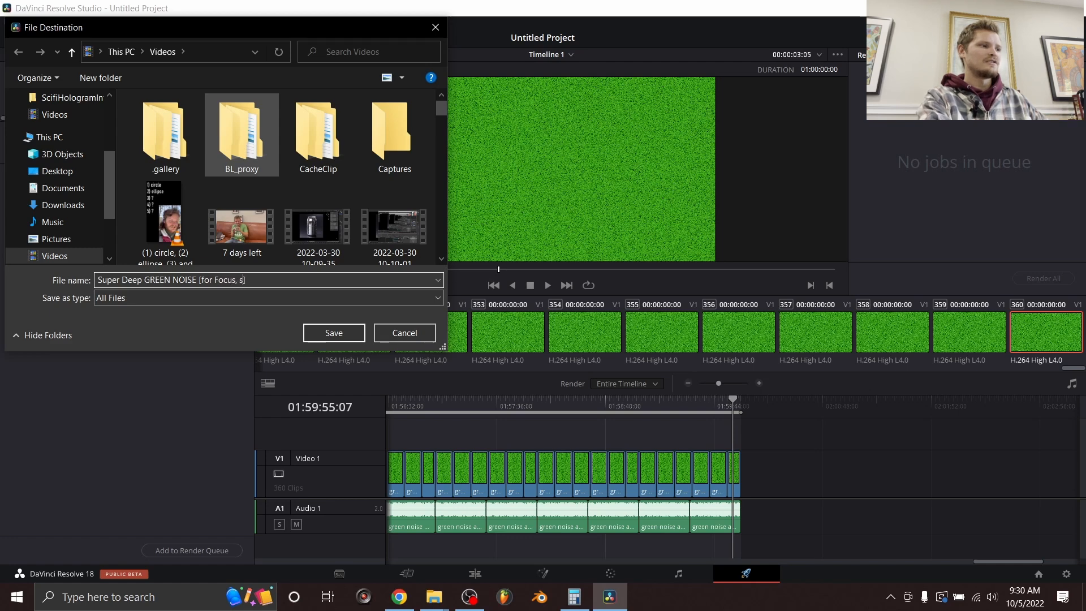
text(Study, Relaxation)
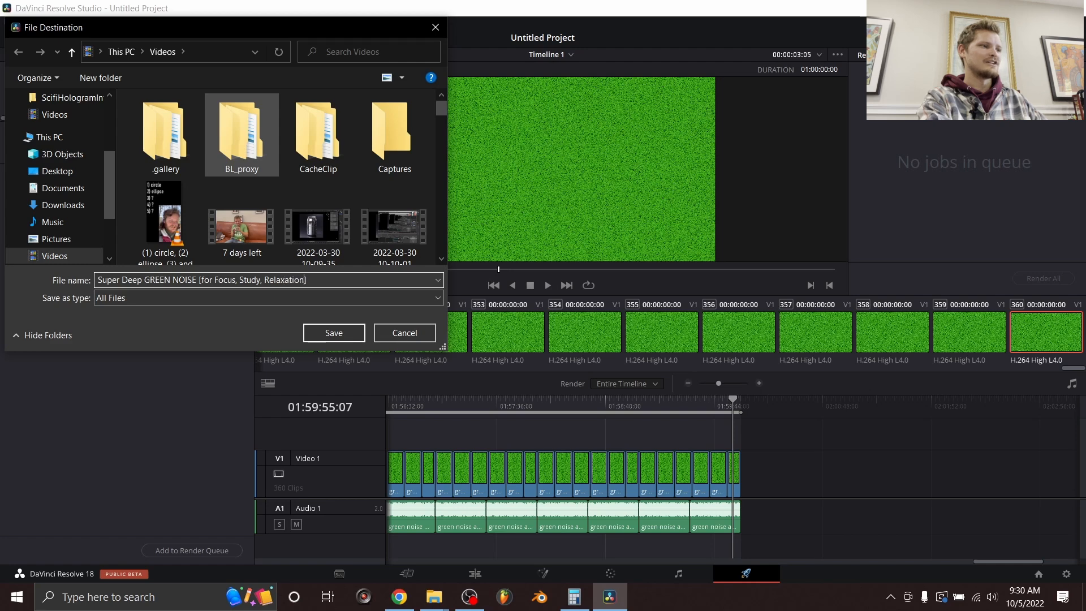
key(Return)
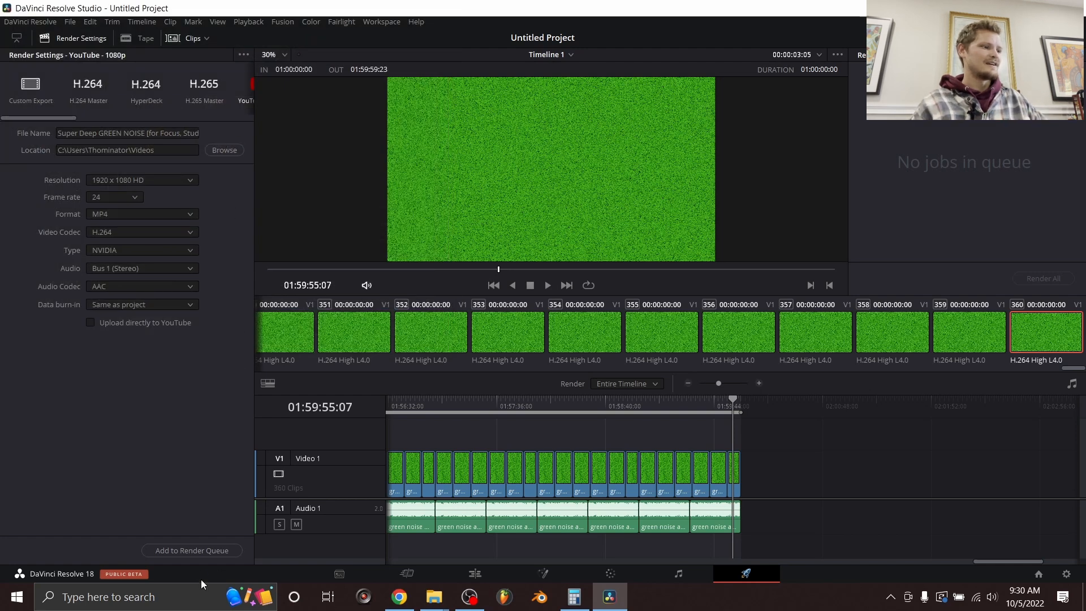
Add the one-hour video to the render queue and start rendering it
click(203, 553)
click(1021, 279)
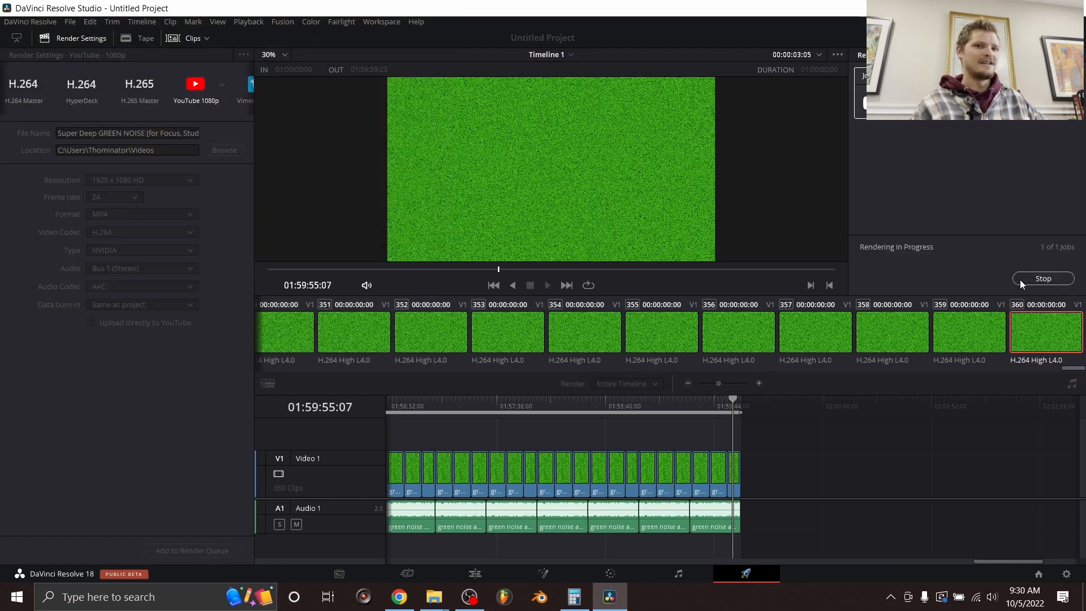